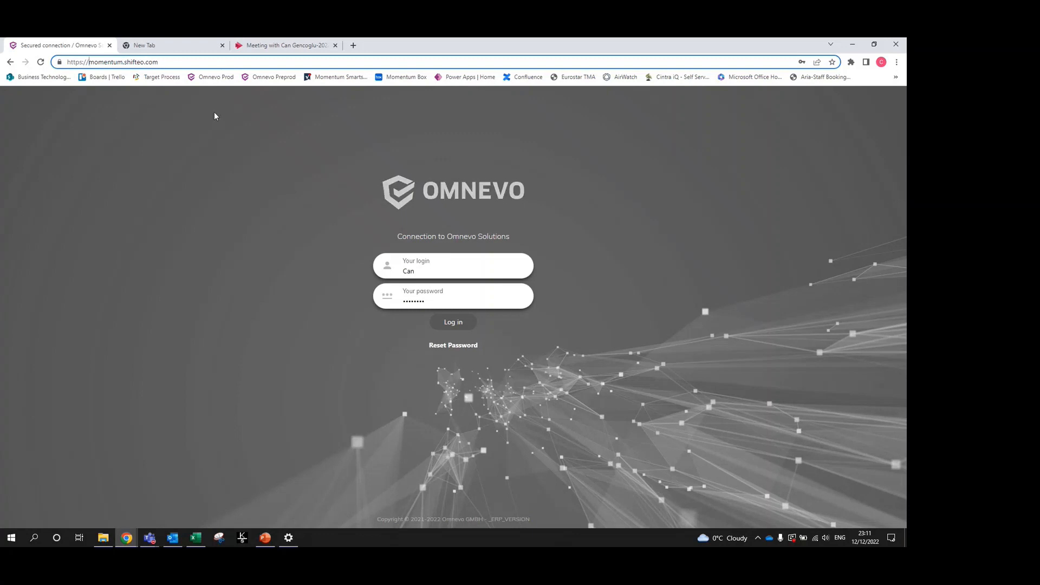
Log in to Omnevo Solutions with the saved login credentials.
click(250, 311)
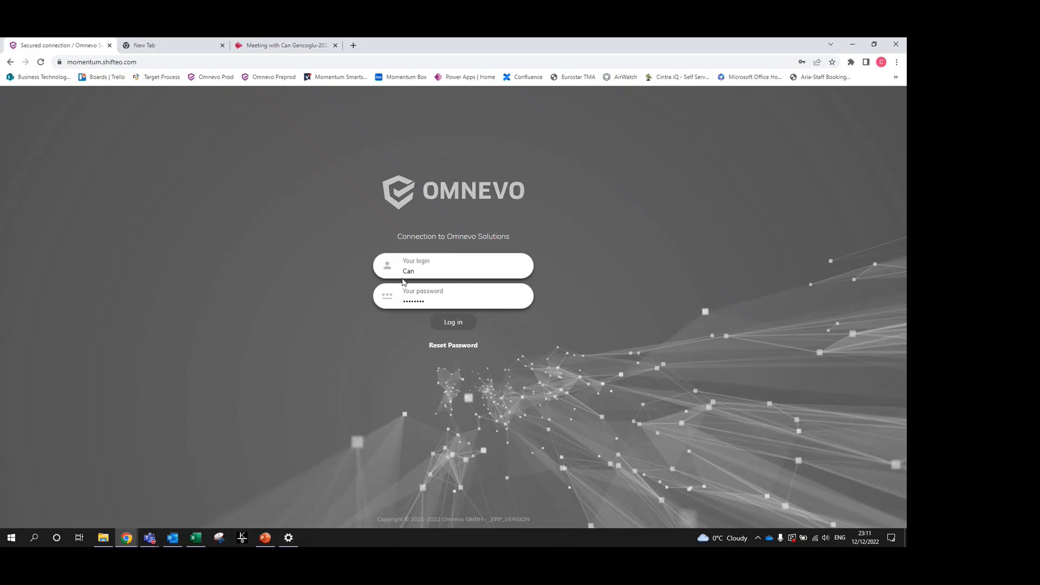
click(438, 264)
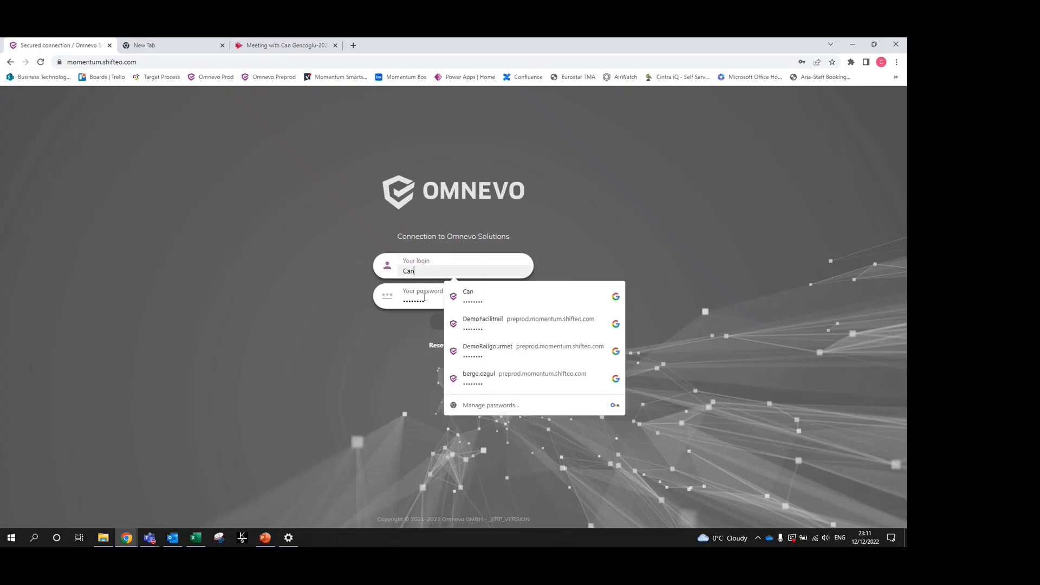
click(457, 296)
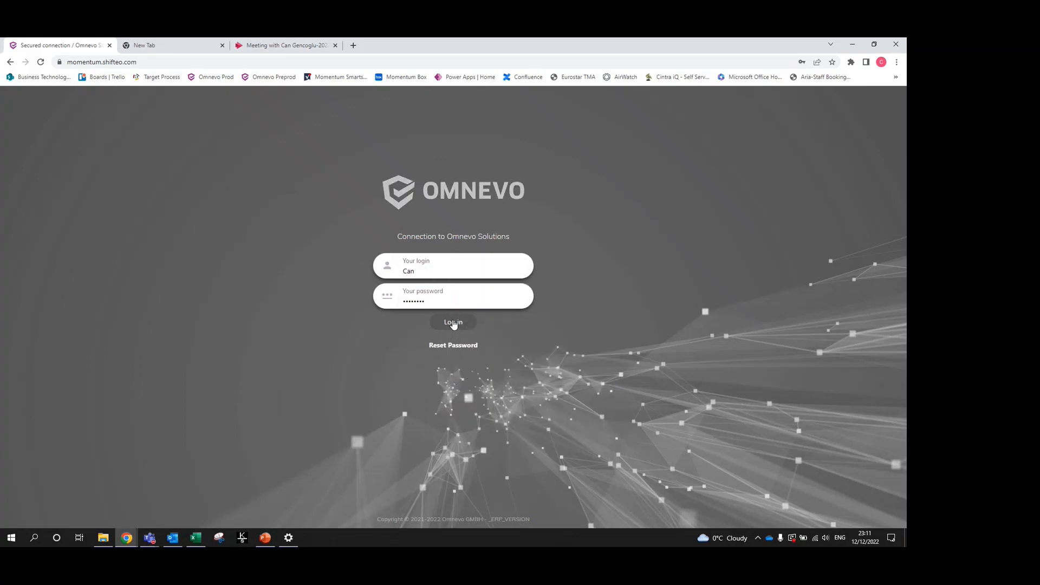
click(453, 322)
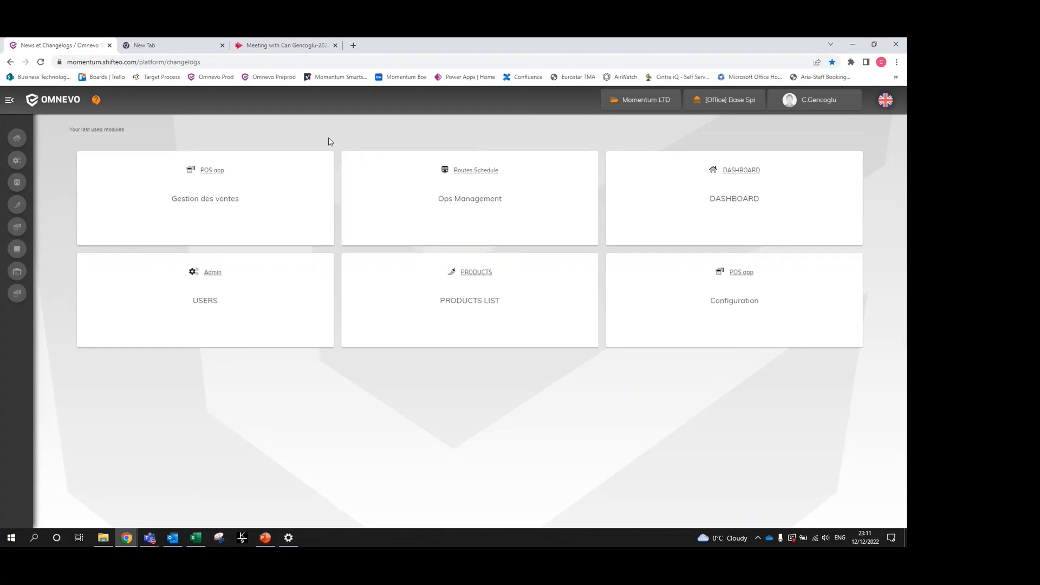
Open the News Broadcast page of the App Ops module.
mouse_move(28, 200)
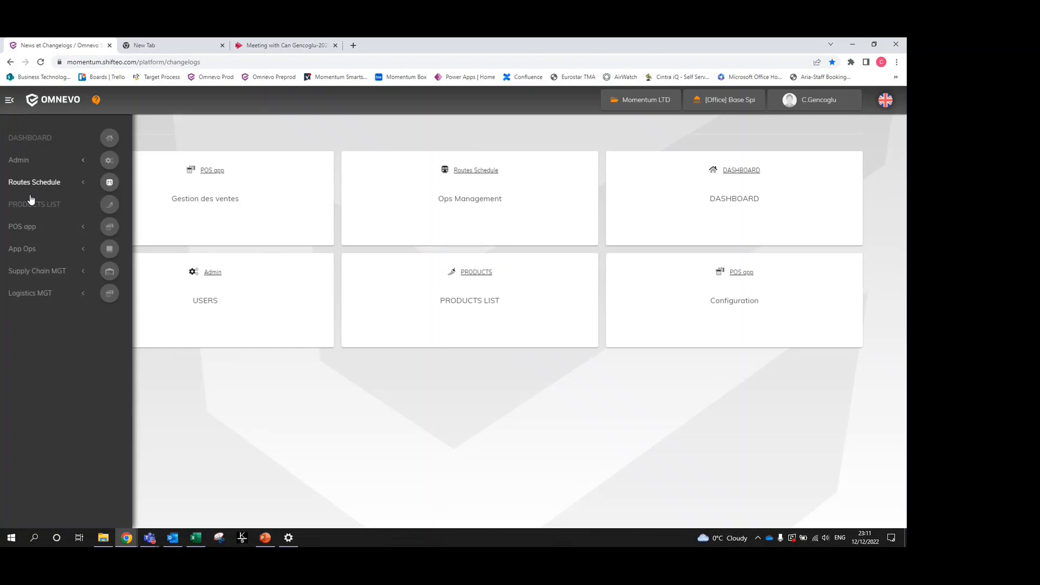
click(83, 253)
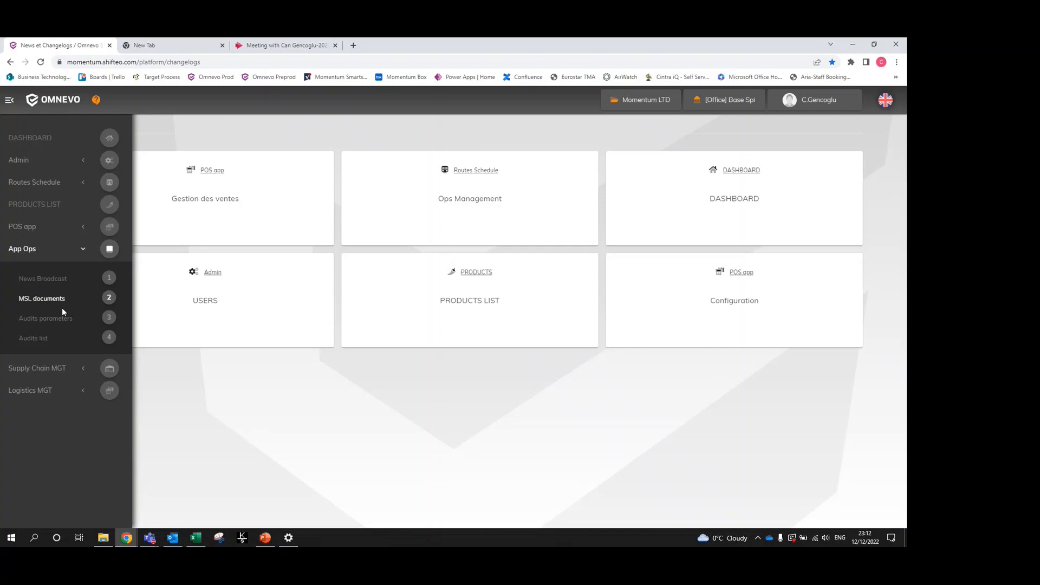
click(34, 280)
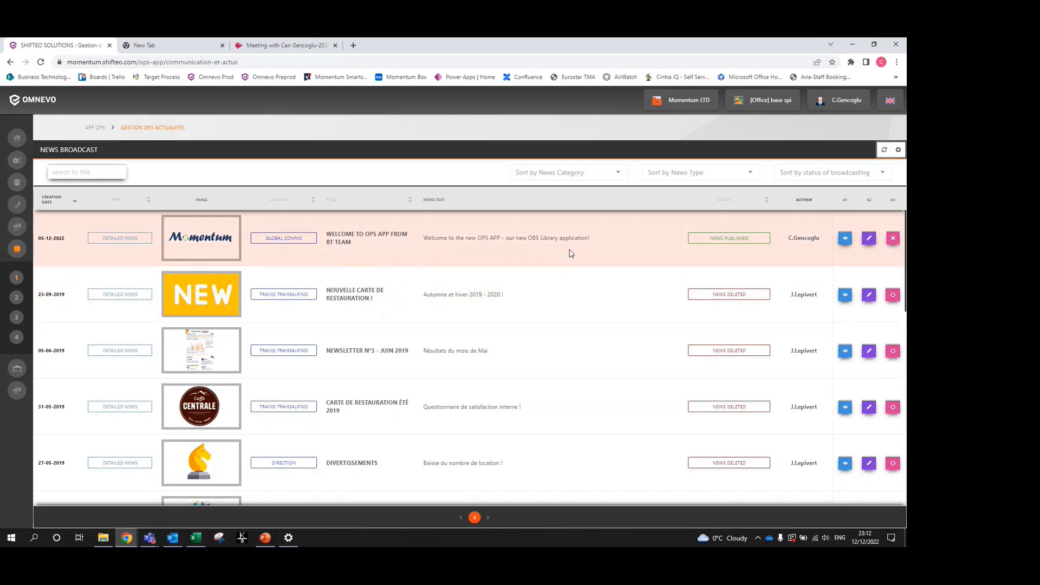
Start a new news broadcast and set its category to Global Comms.
click(897, 152)
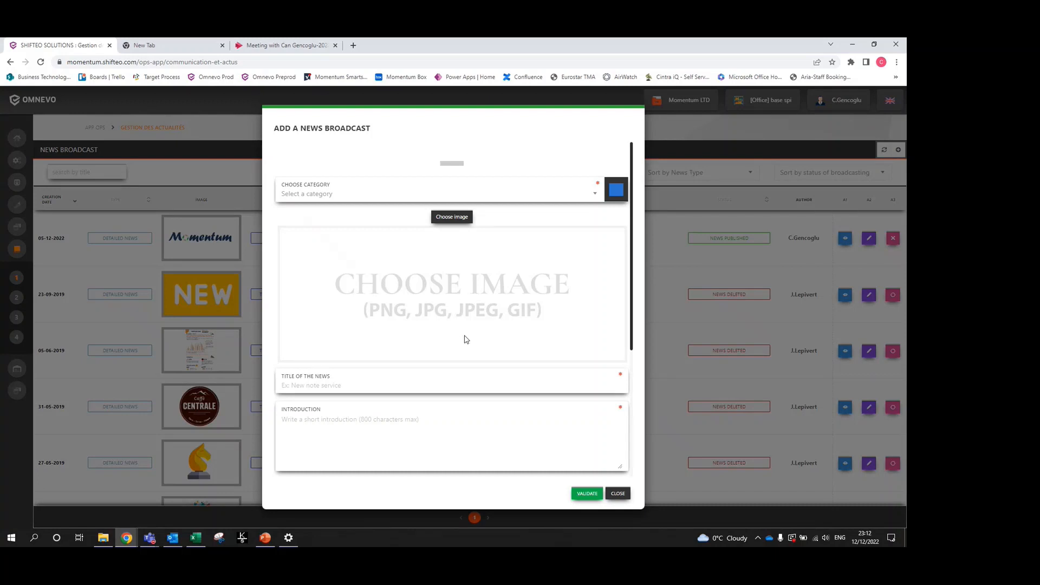
scroll(325, 325, down, 1)
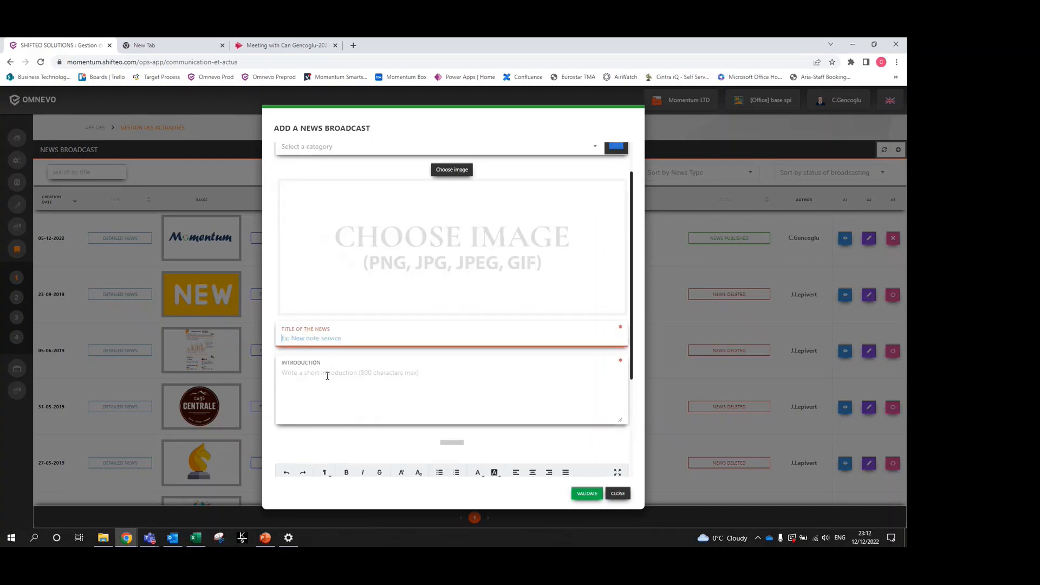
click(327, 373)
scroll(325, 379, down, 3)
click(303, 359)
scroll(368, 368, up, 4)
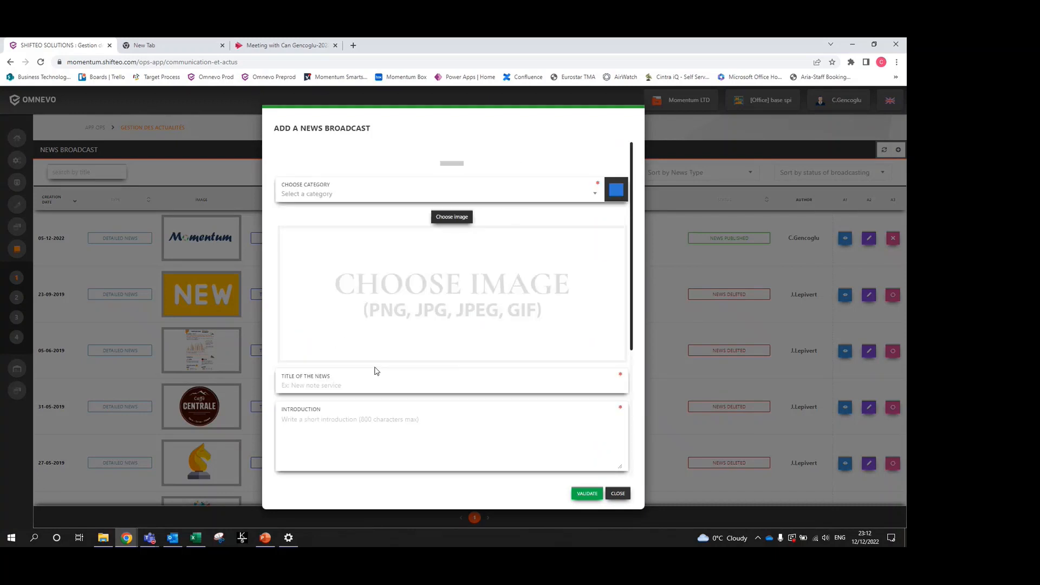
click(396, 199)
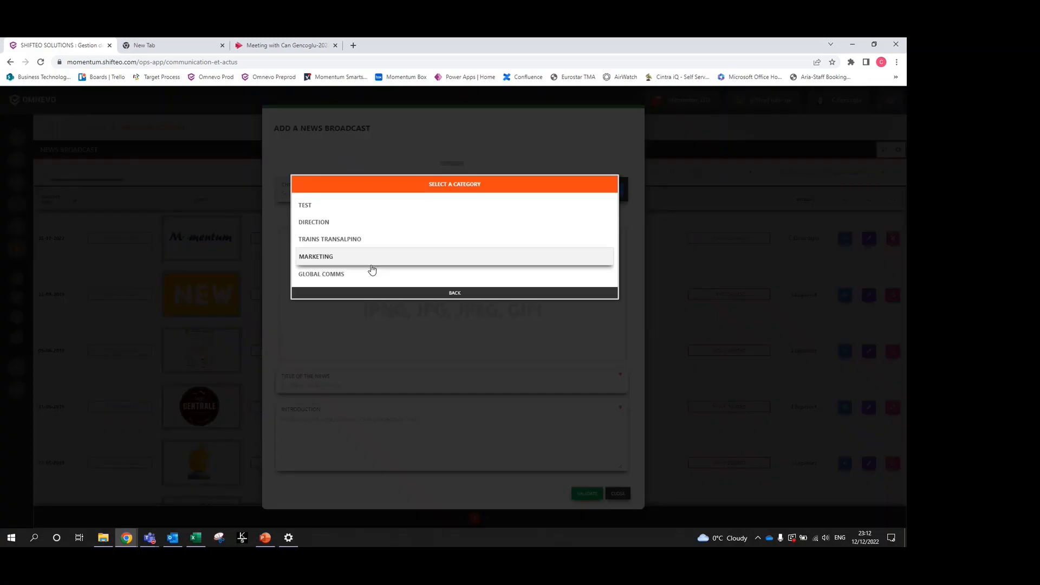
click(338, 274)
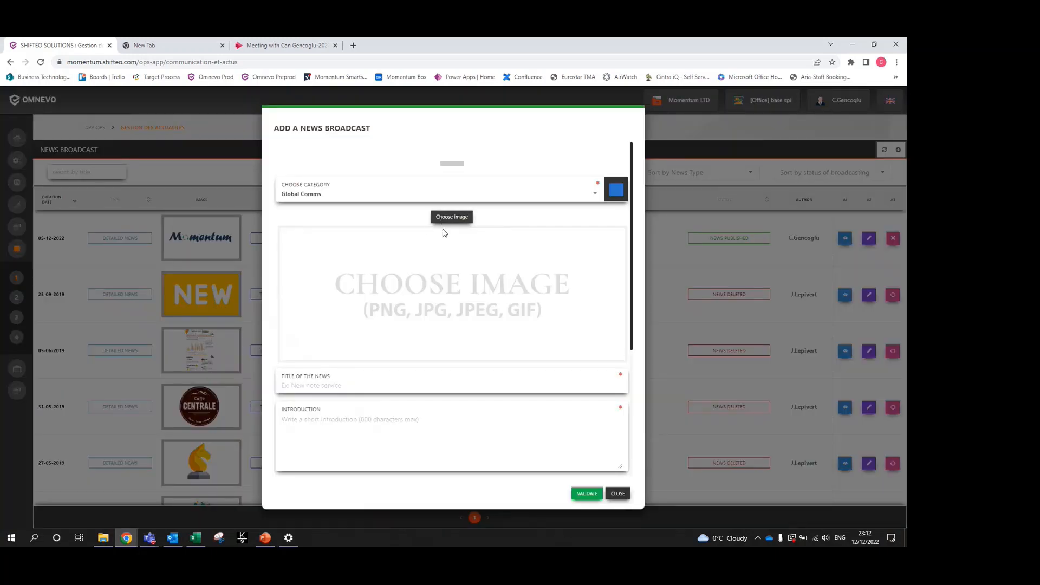
Load the image MSL Santa 2019 - Color and scale and position it so the whole logo fits in the crop frame.
click(461, 247)
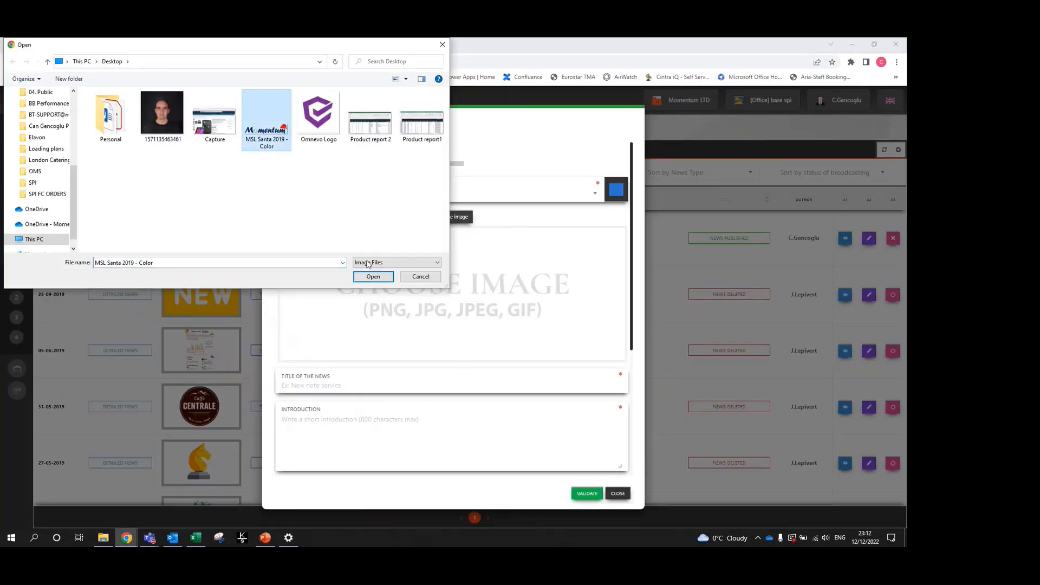
click(373, 277)
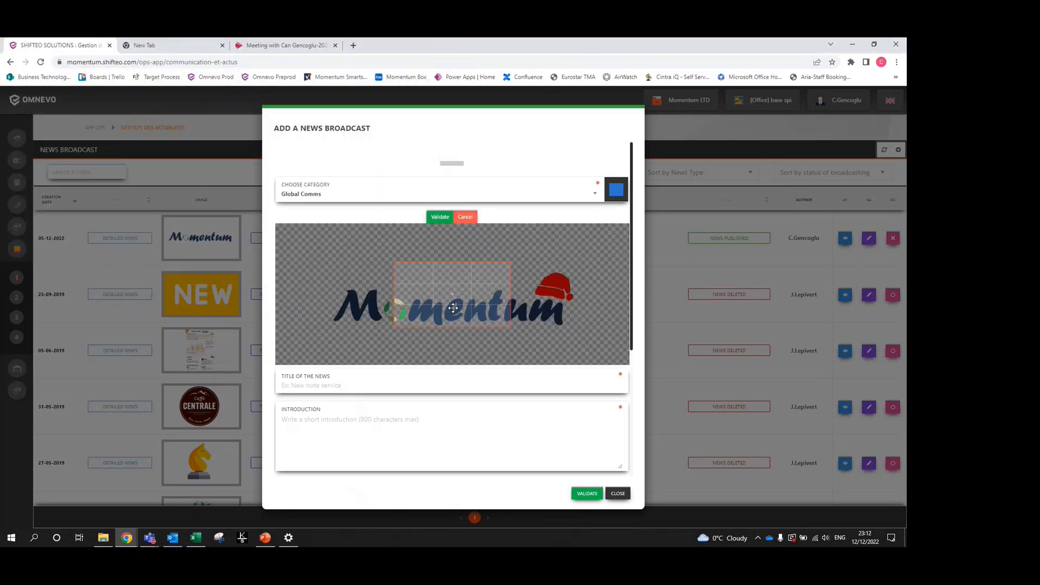
scroll(453, 308, down, 2)
scroll(525, 312, down, 3)
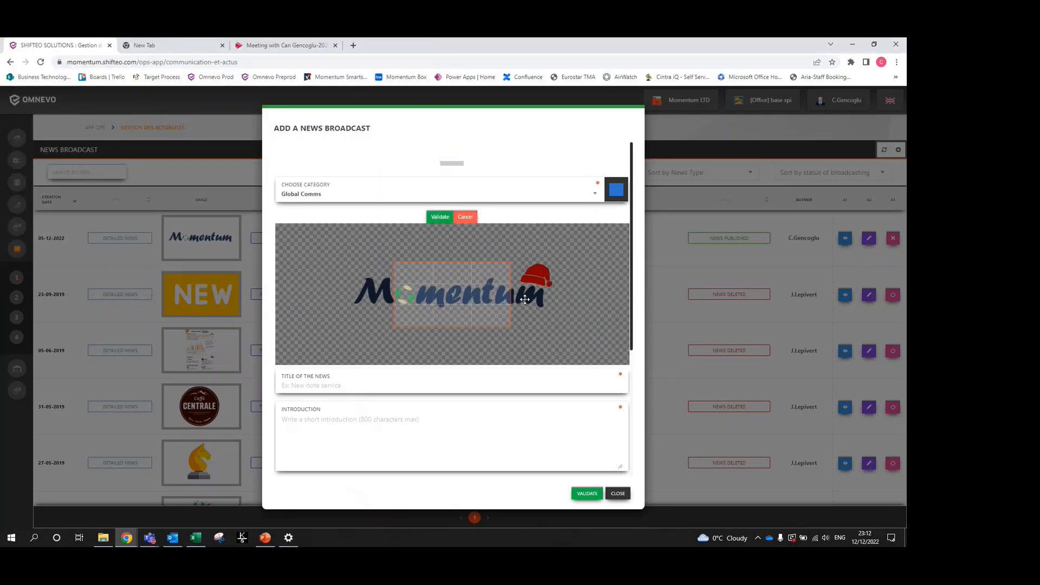
scroll(542, 299, down, 4)
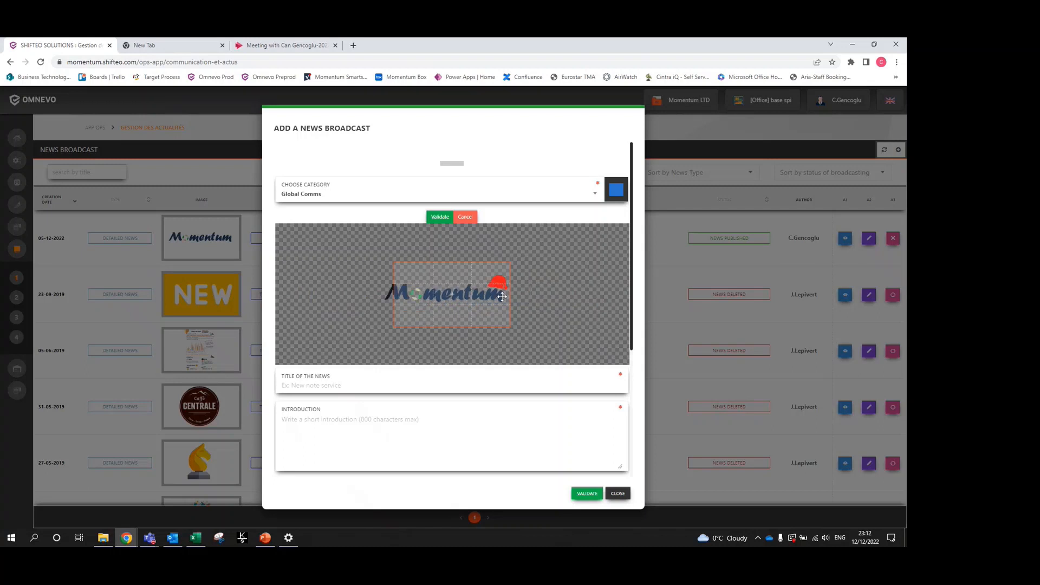
drag(540, 296, 494, 311)
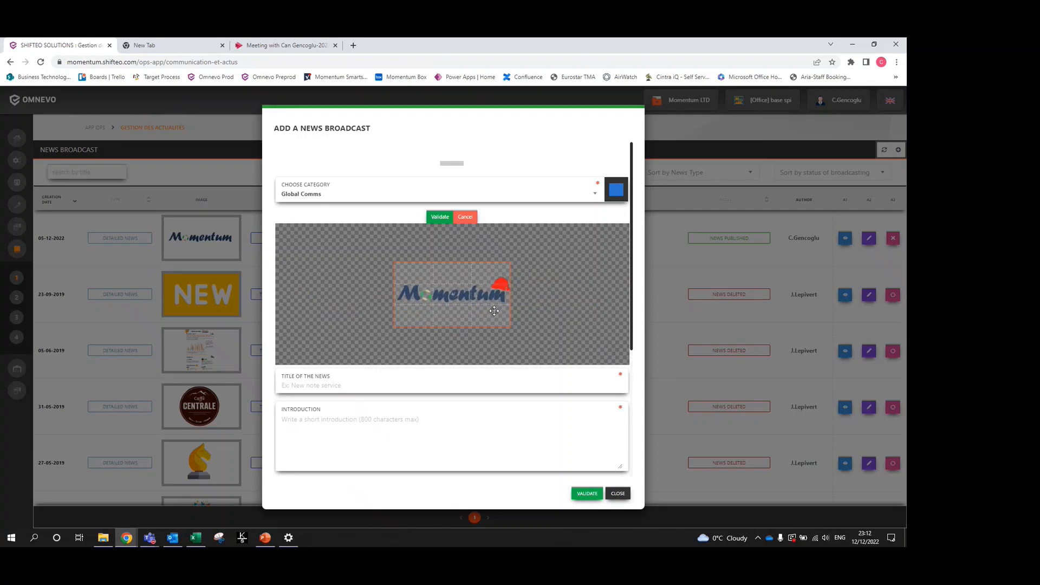
Title the news "Merry Christmas" and enter the introduction "Tis the season!".
click(359, 388)
text(Merry Christmas)
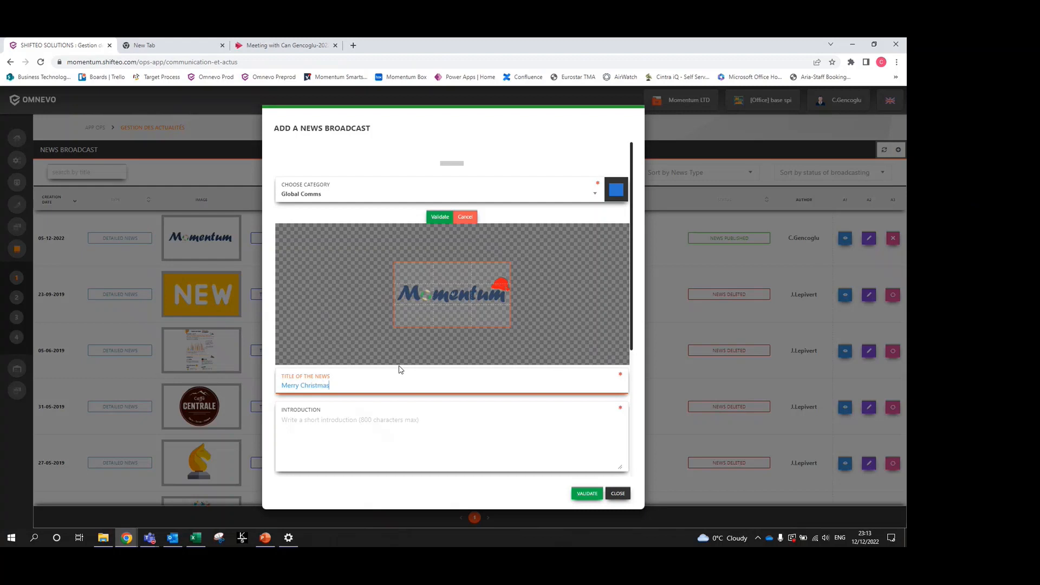
key(Tab)
text(T)
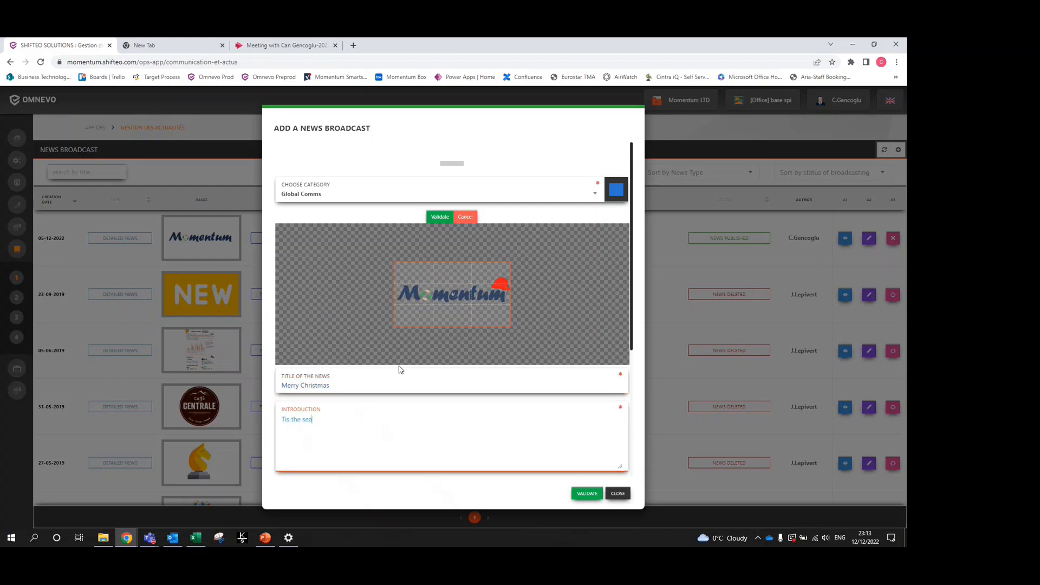
Write "Merry Christmas and a happy new year" as the news body and save the broadcast.
scroll(409, 380, down, 4)
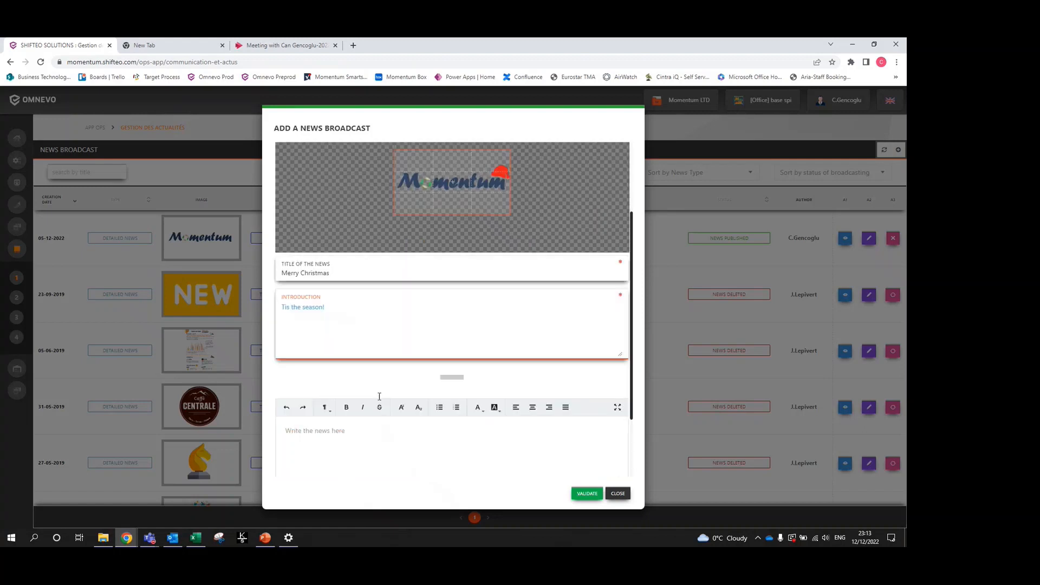
click(357, 375)
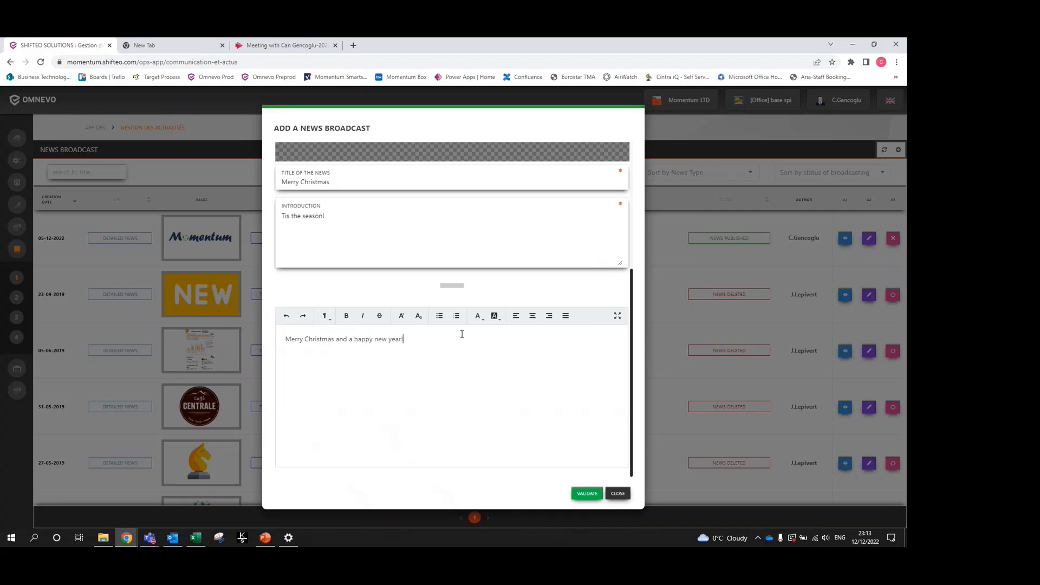
click(585, 494)
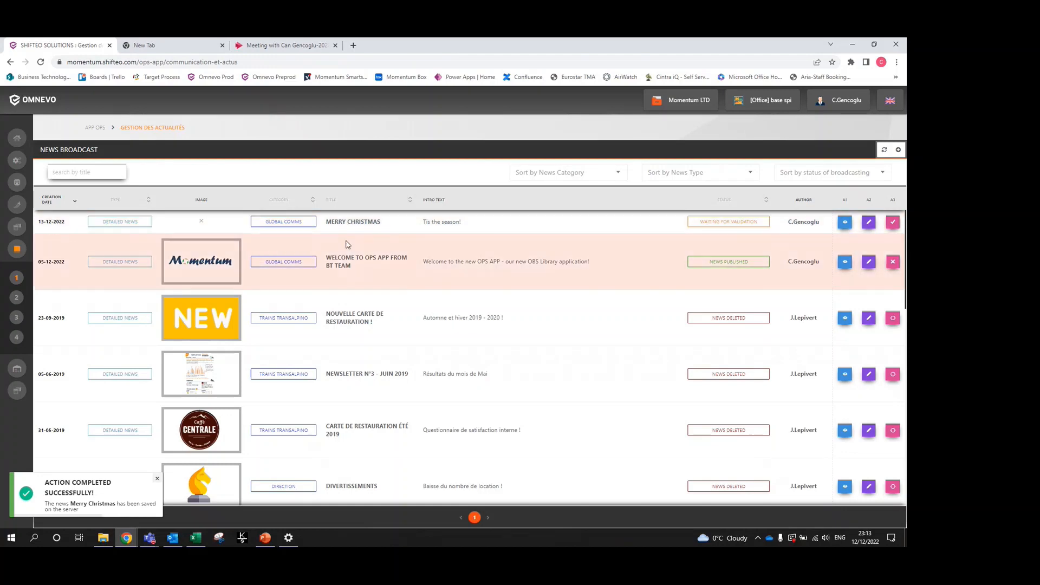
Check the status of the Merry Christmas news, then approve it for broadcast to all terminals.
drag(698, 222, 729, 223)
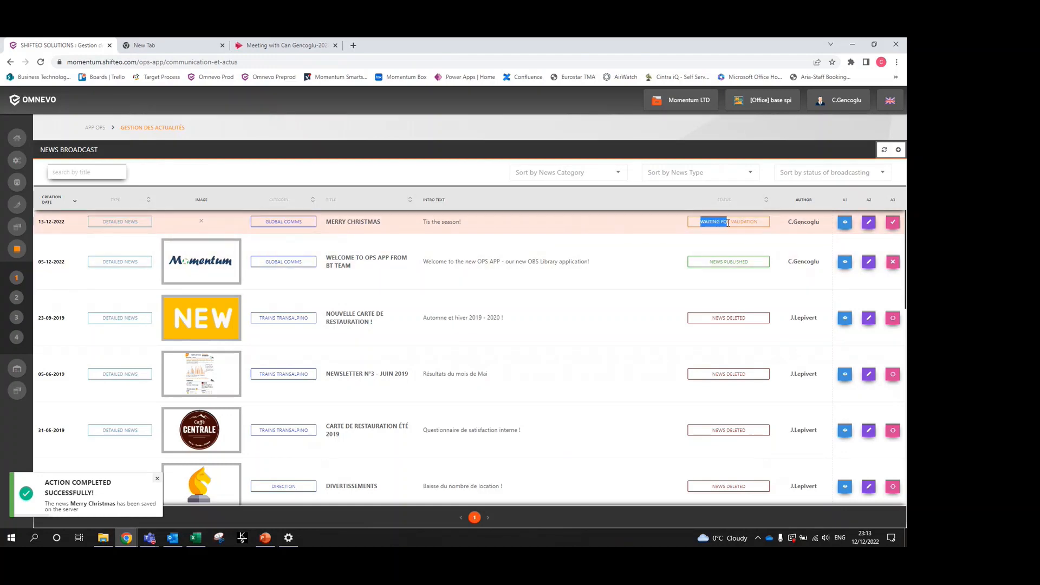
click(766, 223)
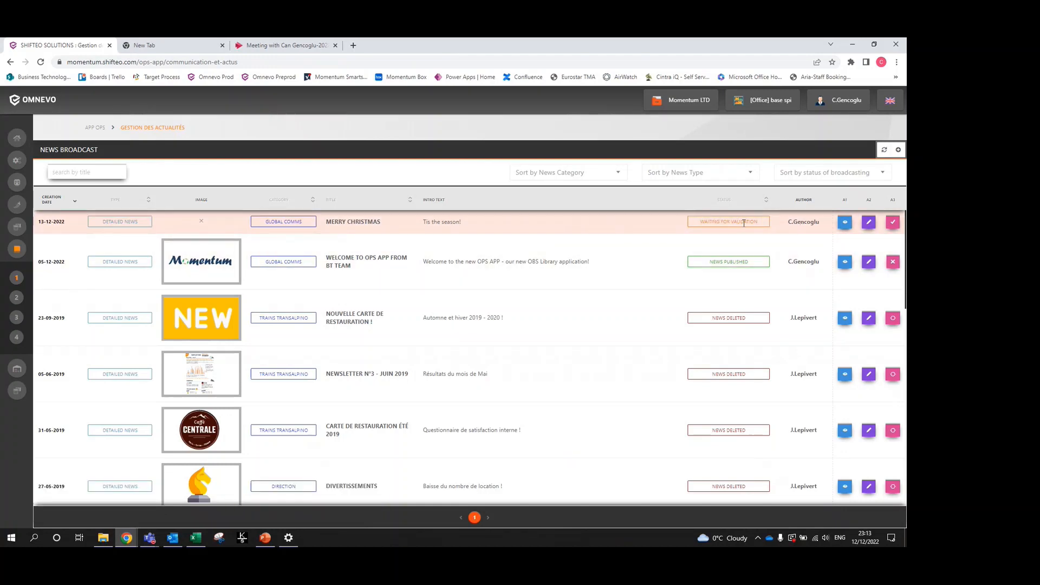
click(892, 223)
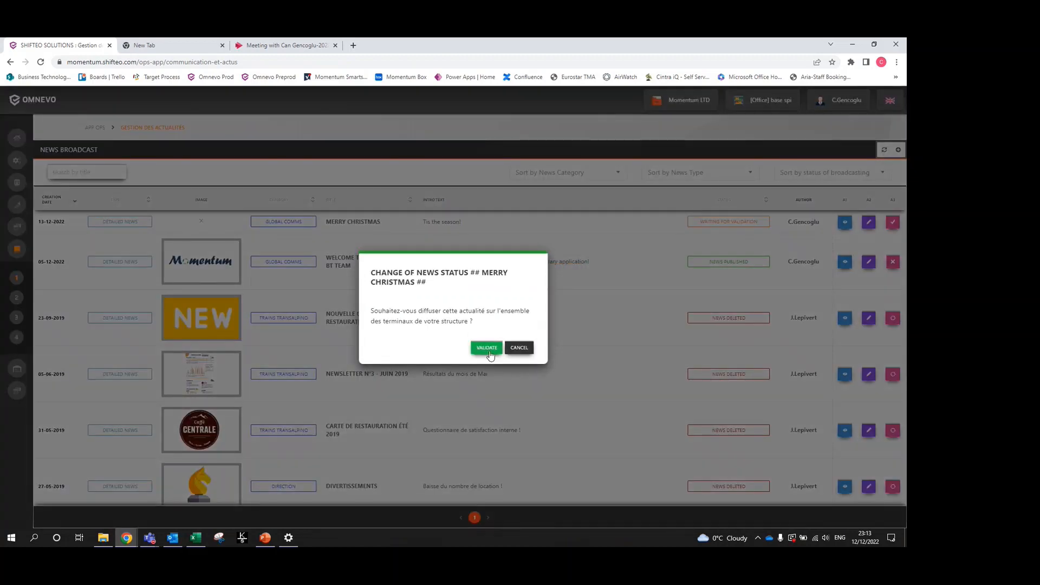
click(486, 347)
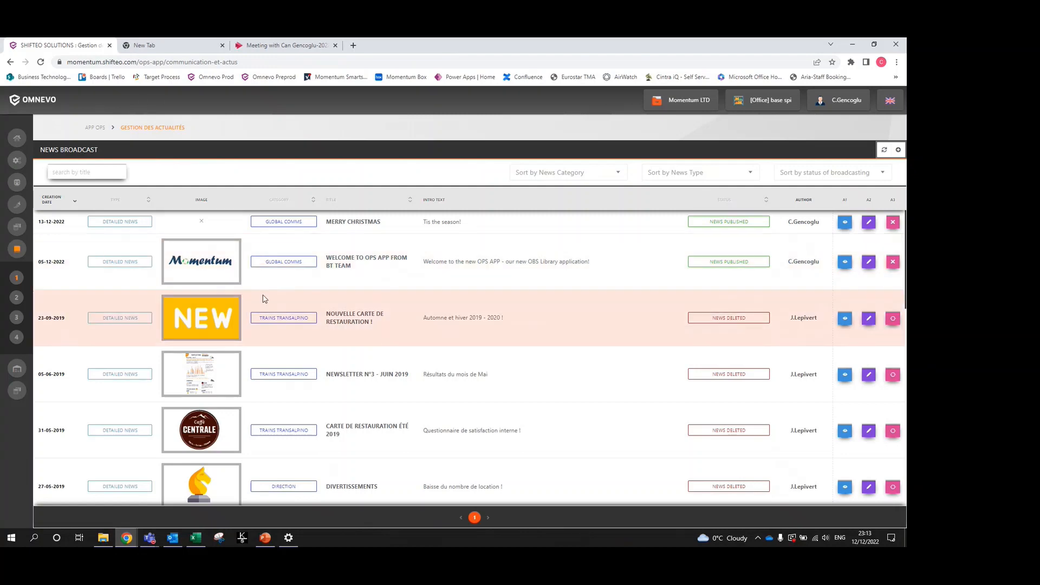
Open the MSL documents page and review the name, description and folder icon options for a new workspace, closing the form without creating one.
click(26, 302)
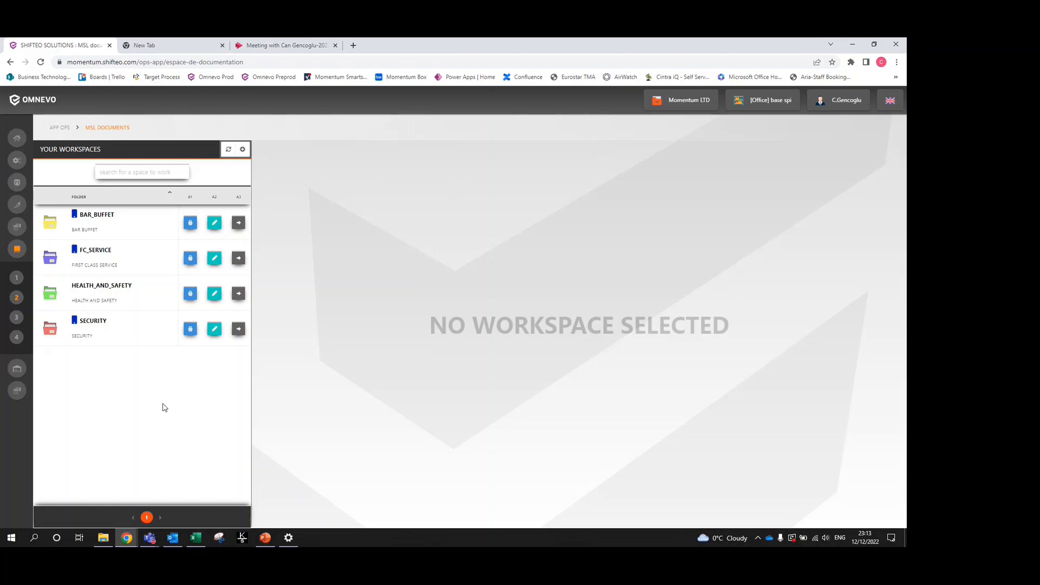
click(242, 150)
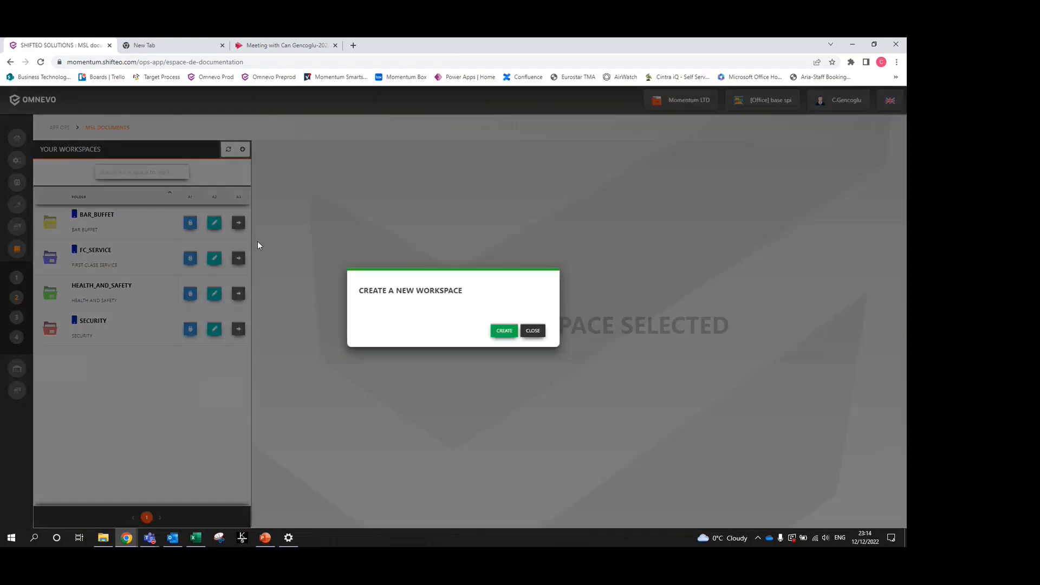
click(403, 276)
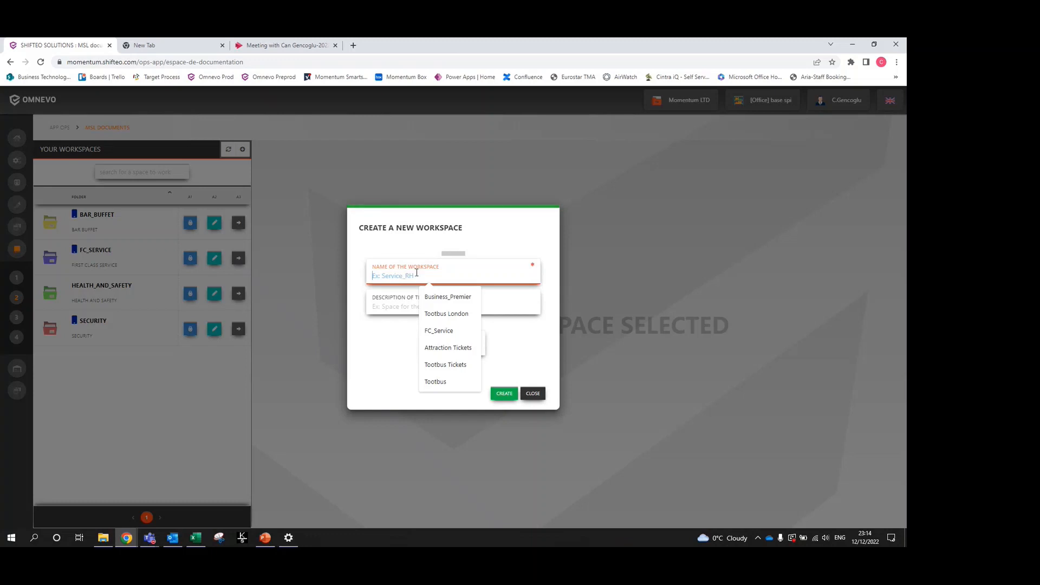
click(398, 305)
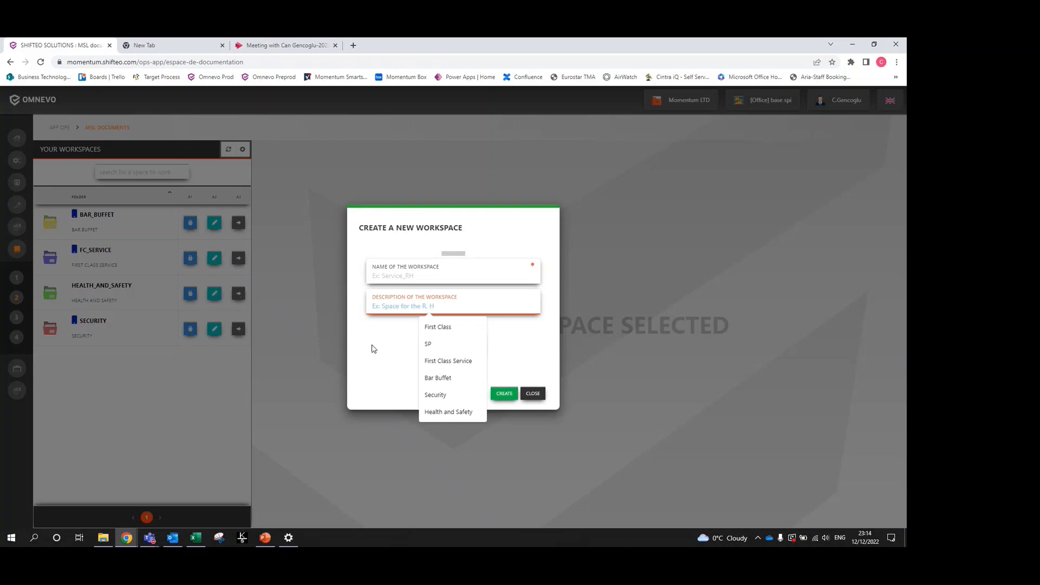
click(373, 348)
click(437, 347)
scroll(430, 262, down, 5)
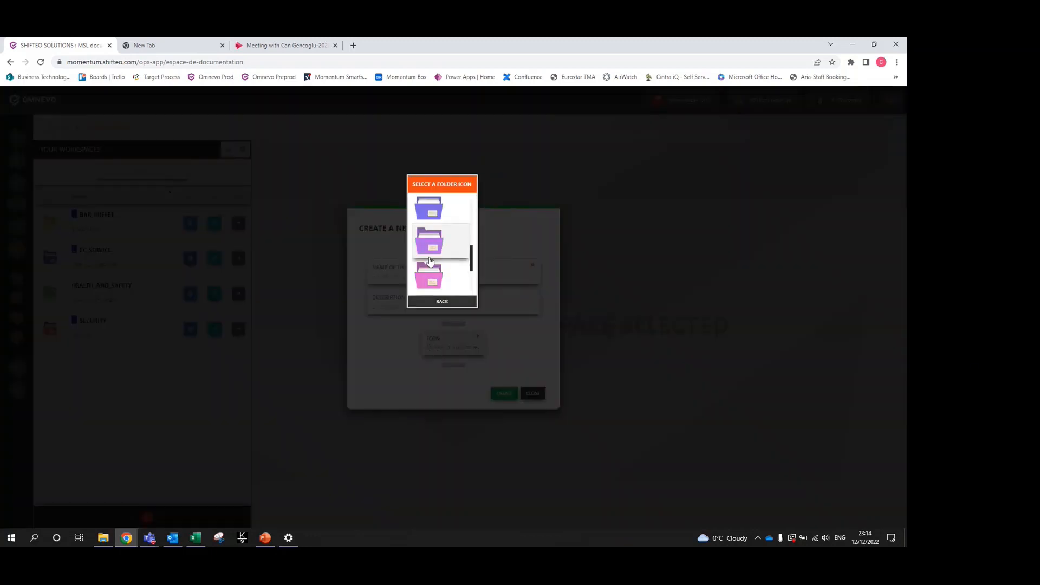
click(443, 302)
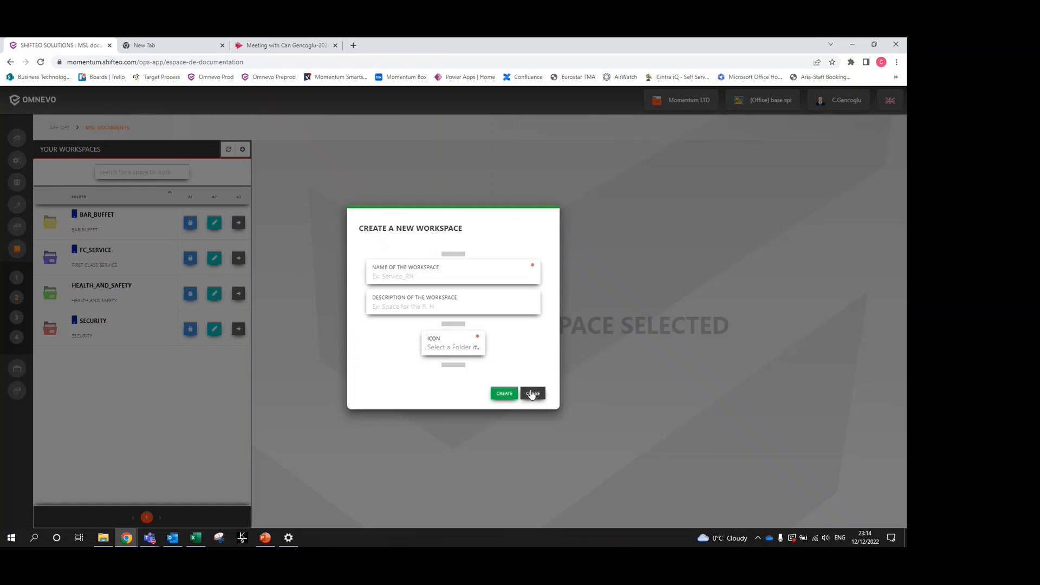
click(533, 393)
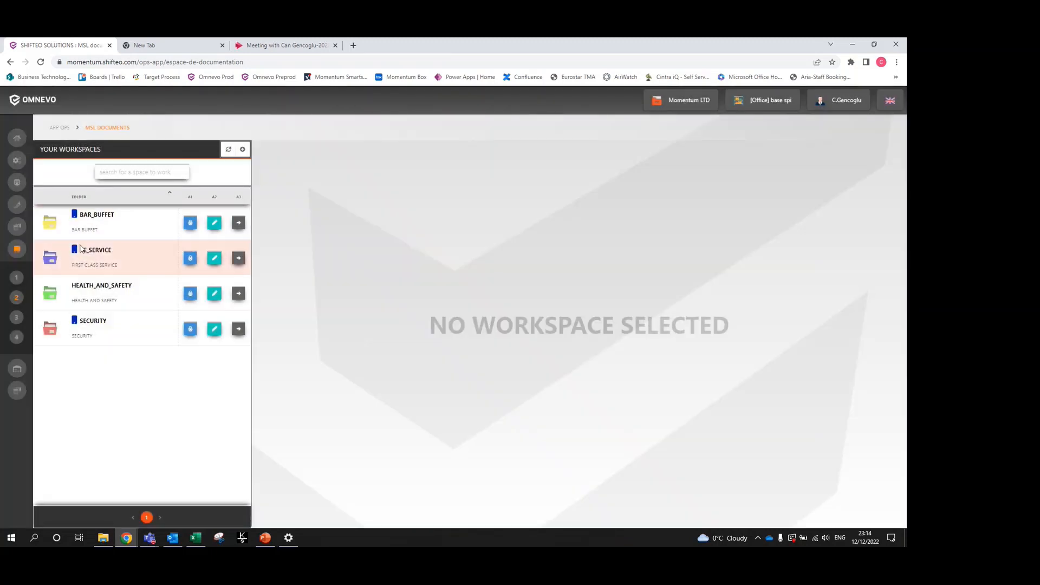
Open the FC_SERVICE workspace settings and examine the option for viewing it in the iPad OPS app.
click(214, 257)
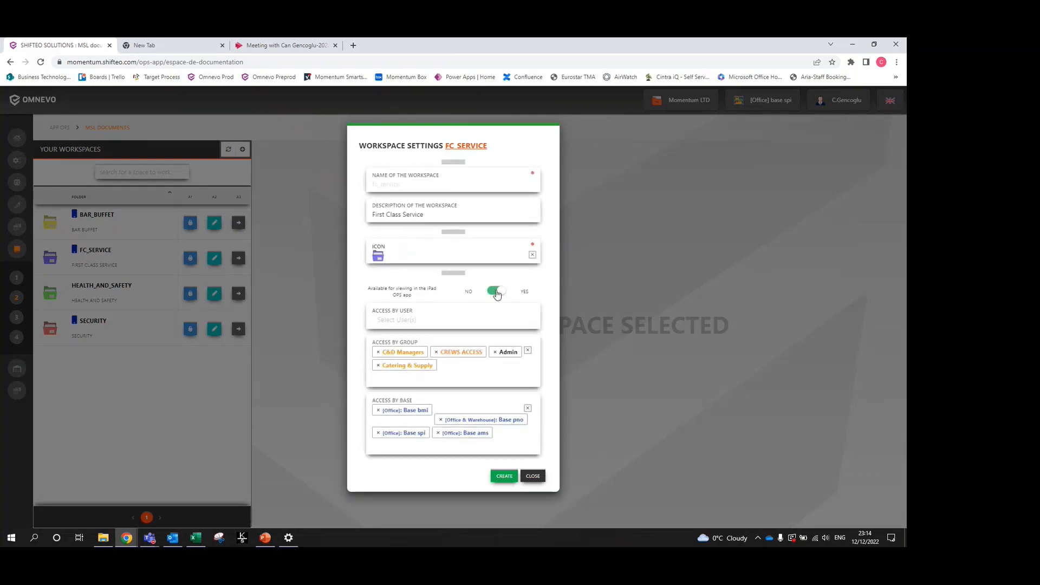
drag(372, 287, 443, 290)
click(407, 294)
click(386, 298)
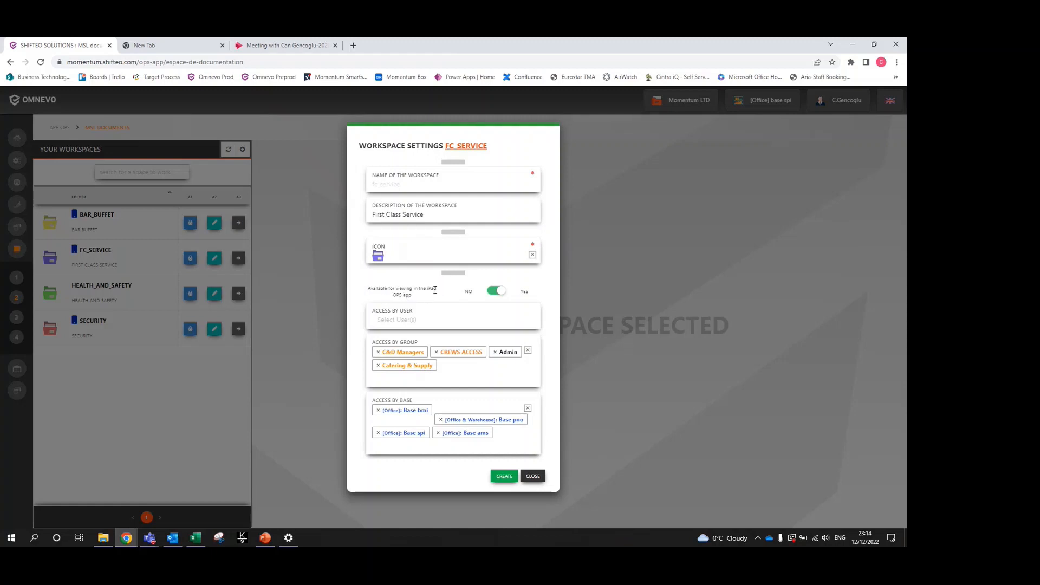
Add the DOBSM group to the group access of the FC_SERVICE workspace.
click(496, 291)
click(495, 367)
click(492, 378)
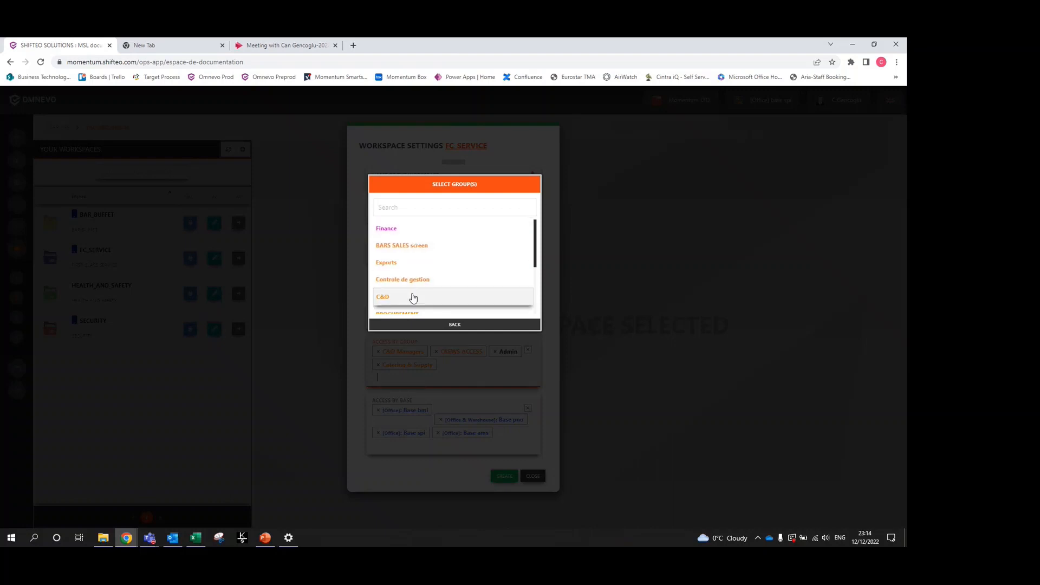
scroll(412, 299, down, 5)
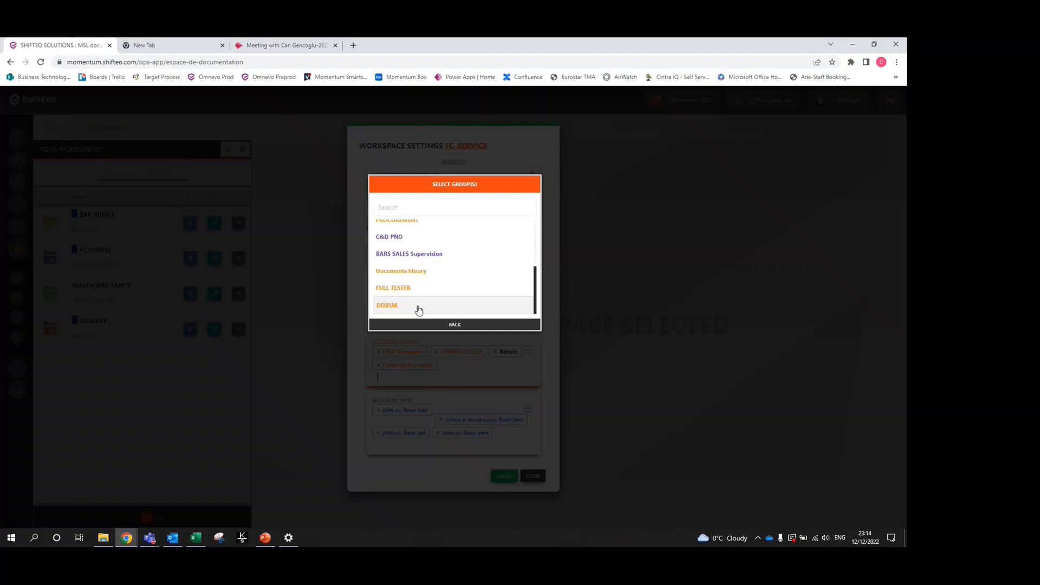
click(413, 307)
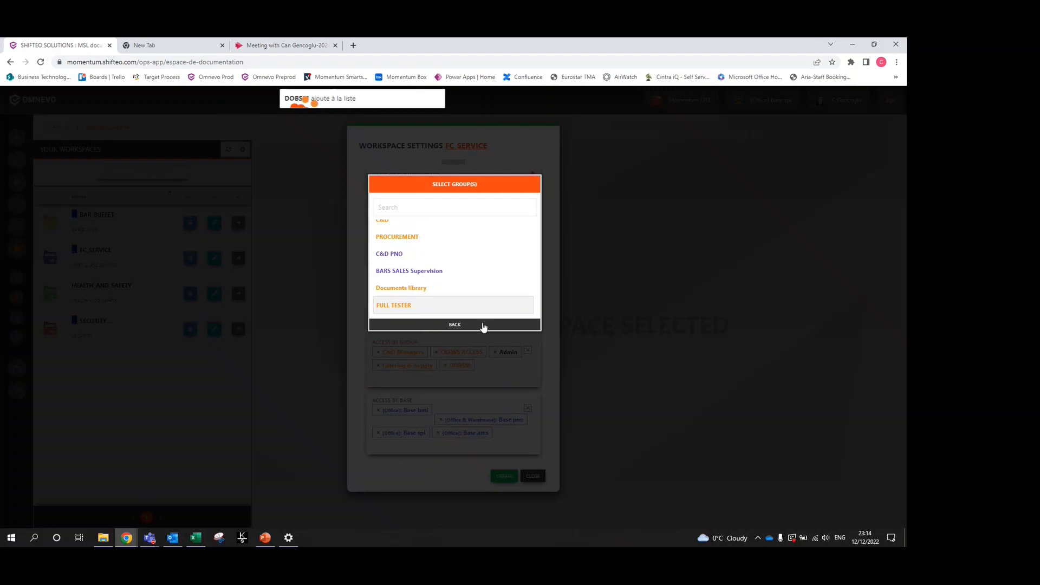
click(464, 327)
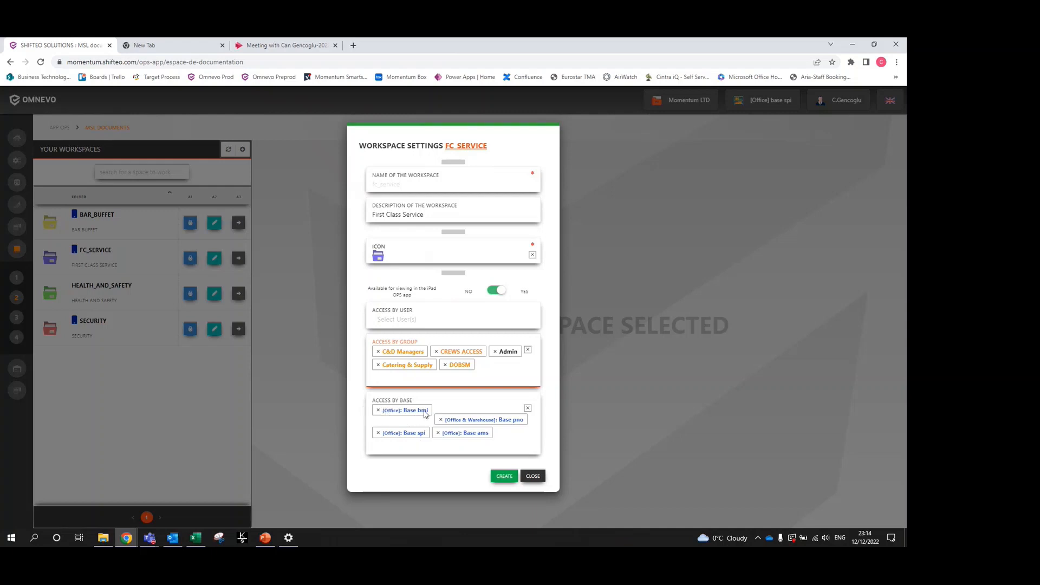
Examine the list of bases that can be granted access to the FC_SERVICE workspace.
click(486, 403)
scroll(431, 255, down, 5)
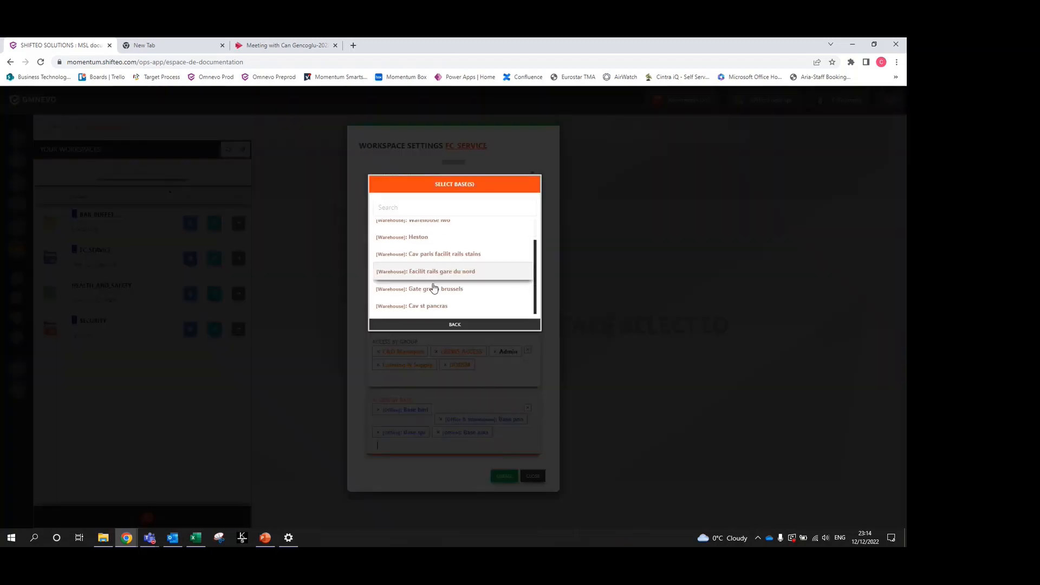
click(438, 324)
Remove Base bmi and Base pno from the base access, add both back, and save the workspace settings.
click(378, 410)
click(378, 409)
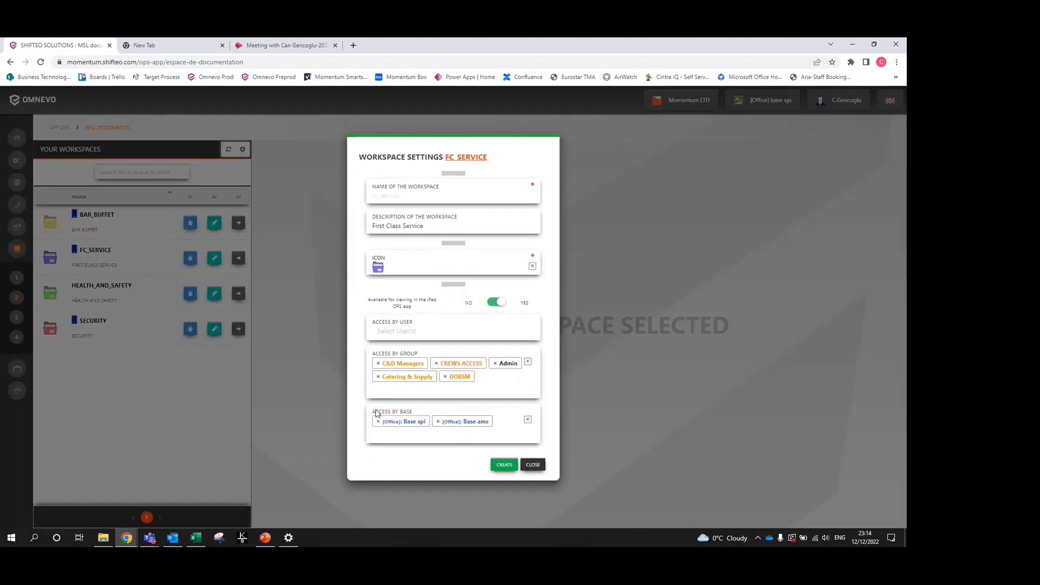
click(377, 422)
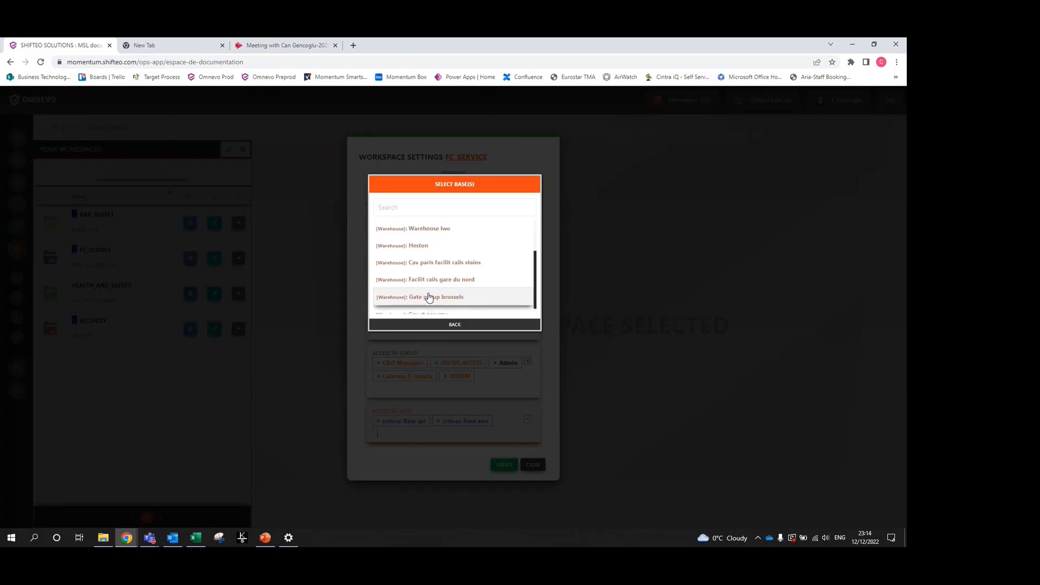
click(425, 229)
click(425, 231)
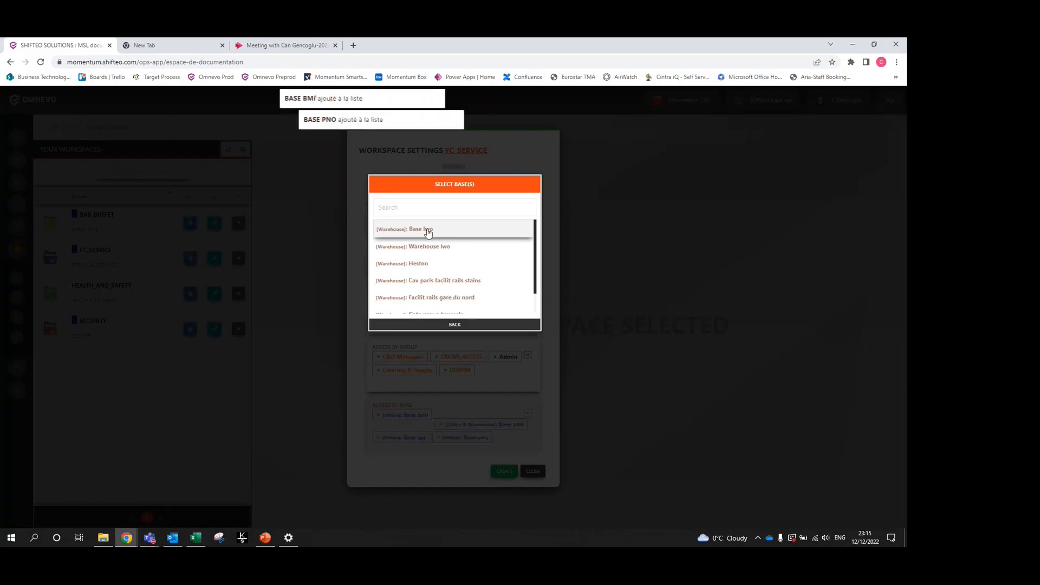
click(503, 458)
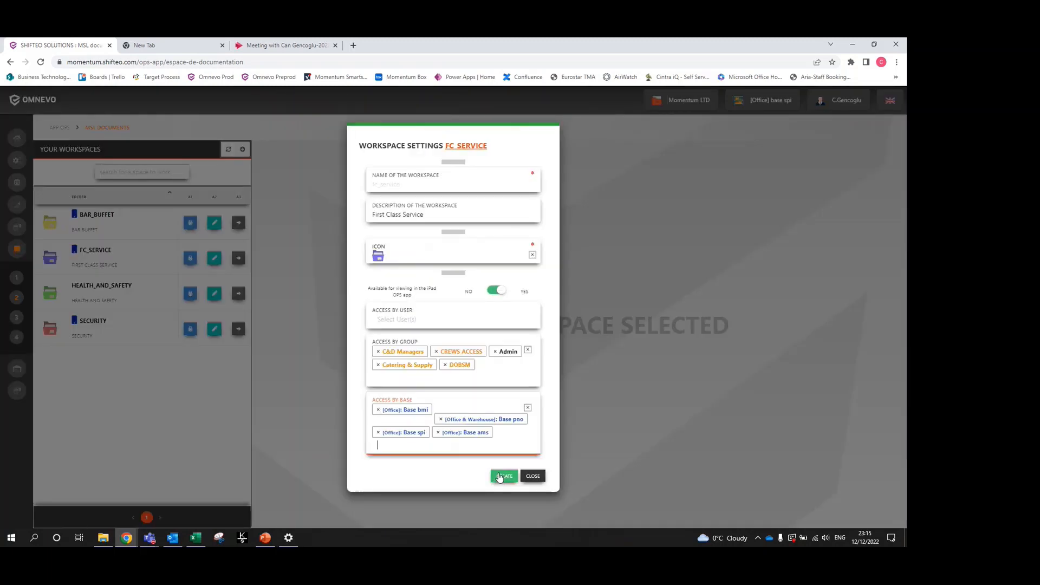
click(499, 476)
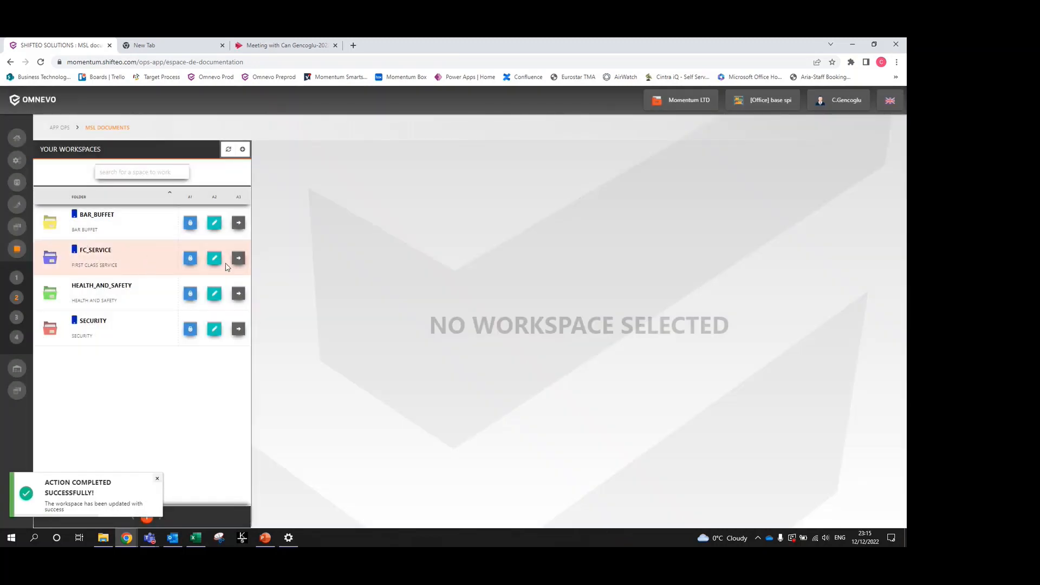
Start adding a user access to the FC_SERVICE workspace and select the colleague found by searching their first name.
click(190, 260)
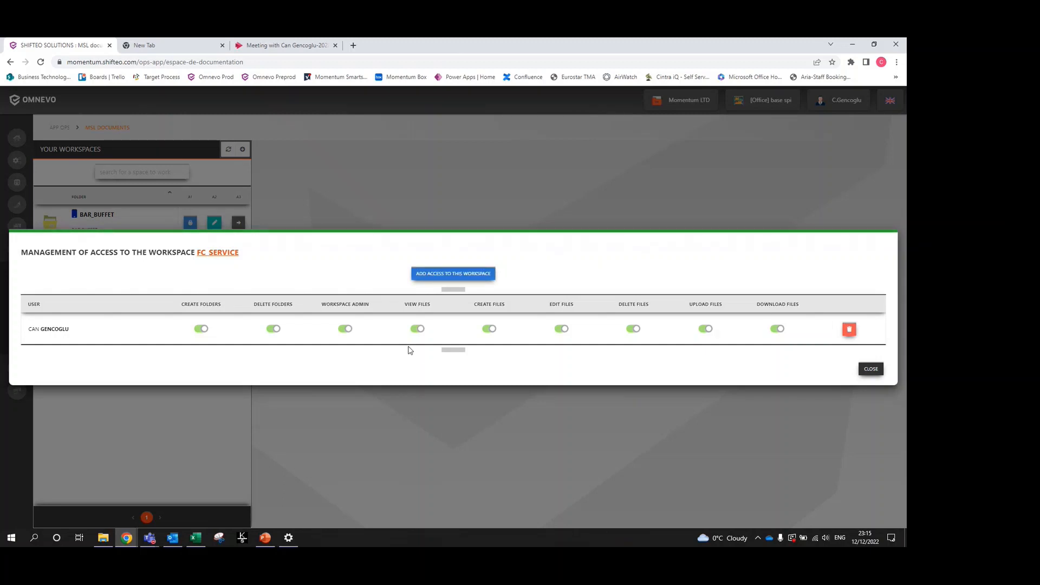
click(453, 273)
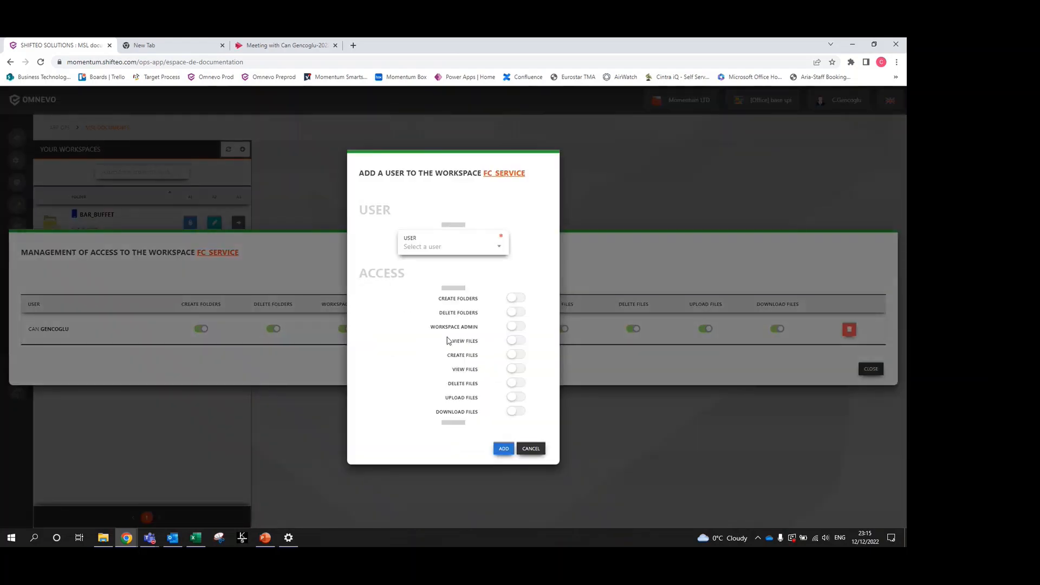
click(439, 249)
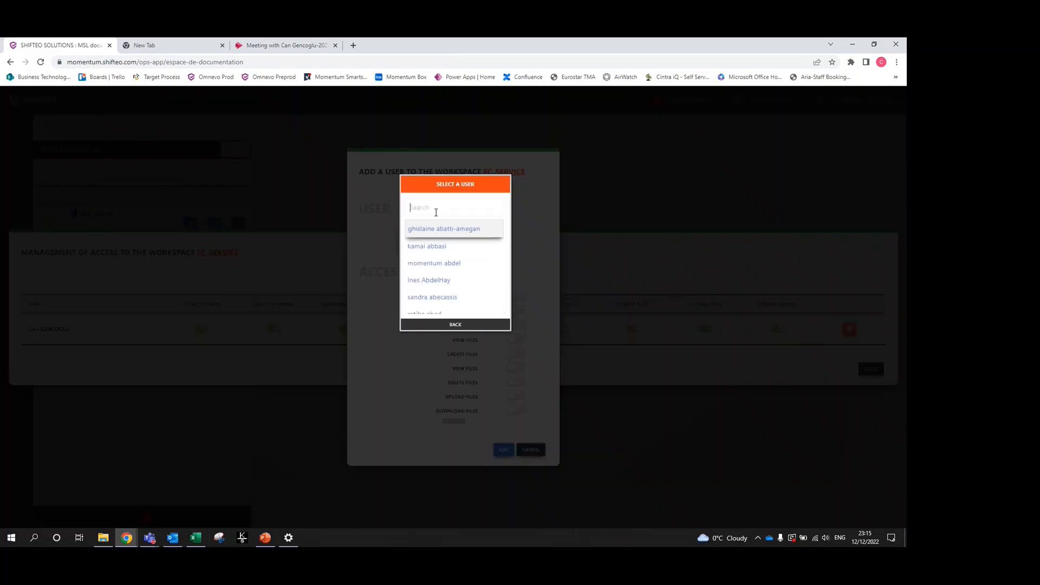
text(berge)
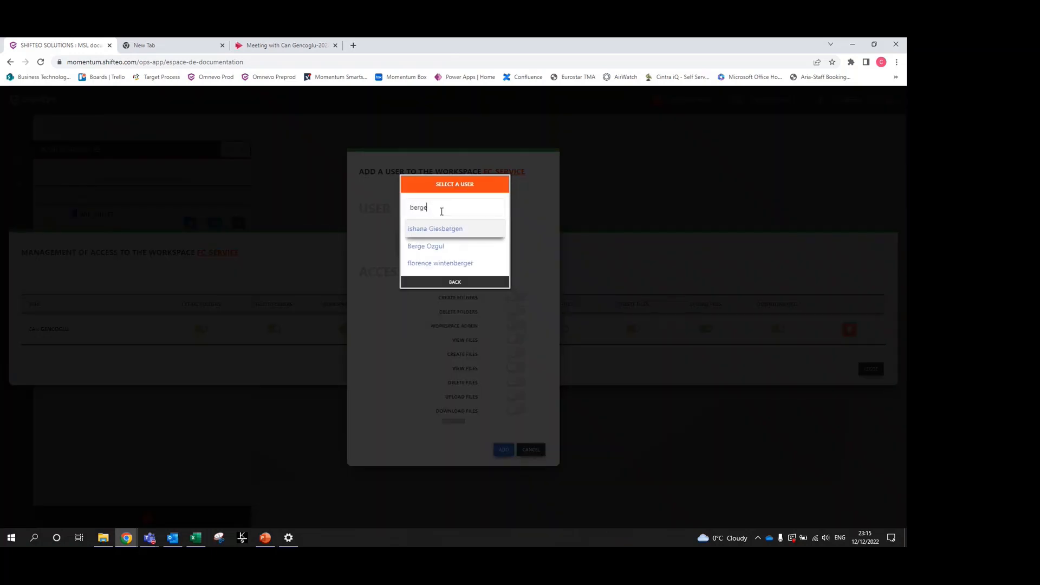
click(446, 248)
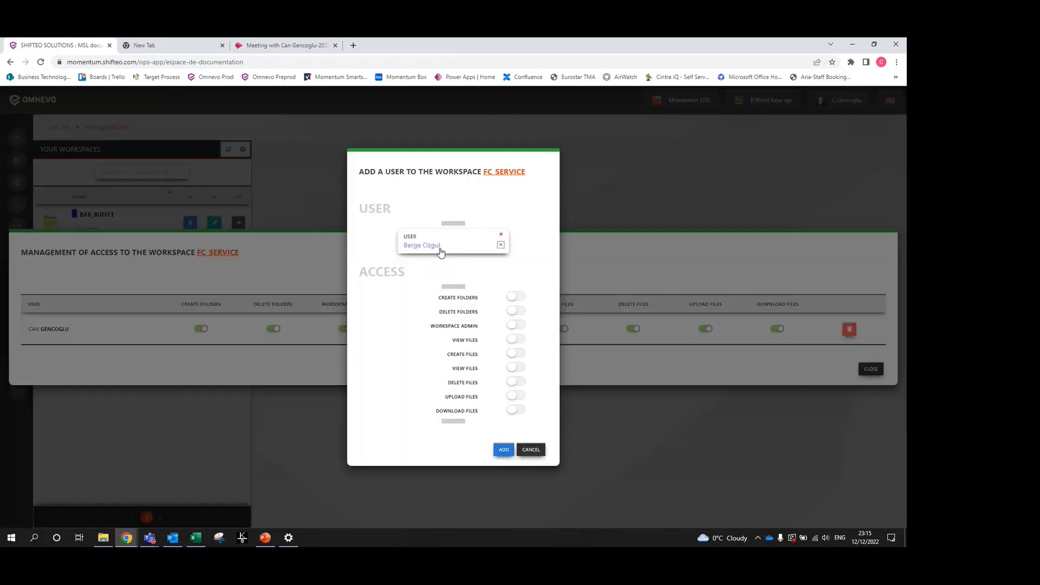
Enable all nine folder, file and workspace admin permissions for the selected user and add the access.
click(516, 296)
click(515, 311)
click(515, 325)
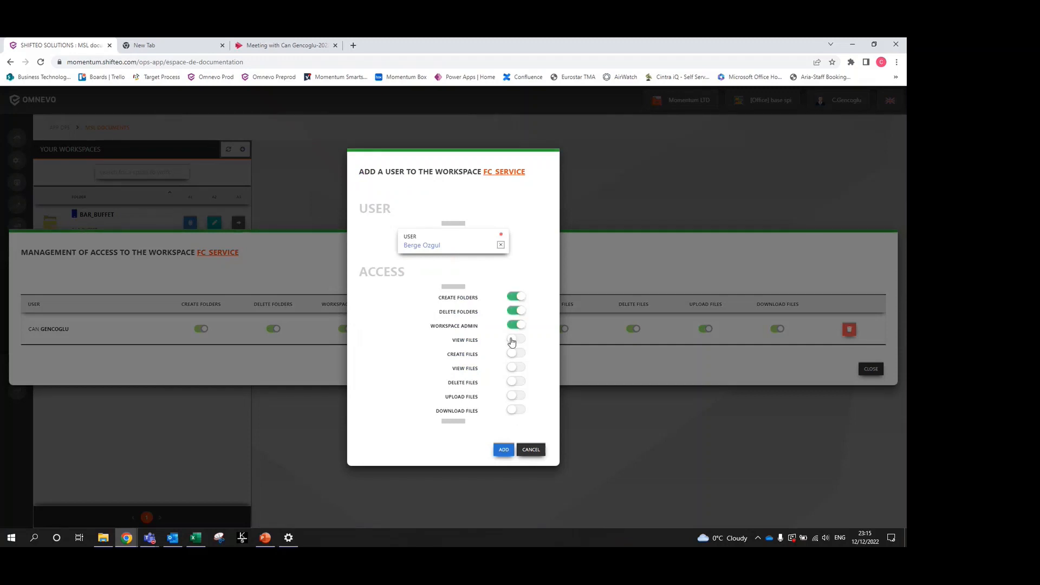
click(516, 339)
click(516, 353)
click(516, 367)
click(516, 381)
click(513, 396)
click(516, 410)
click(503, 450)
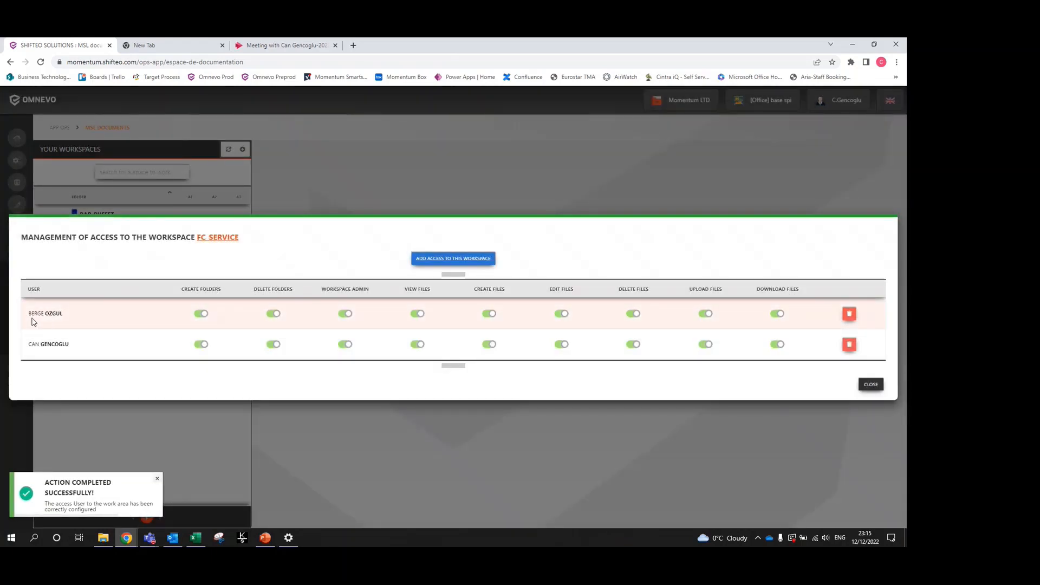
Check the newly added user's row in the FC_SERVICE access list, then close the access management.
drag(29, 317, 72, 320)
click(60, 324)
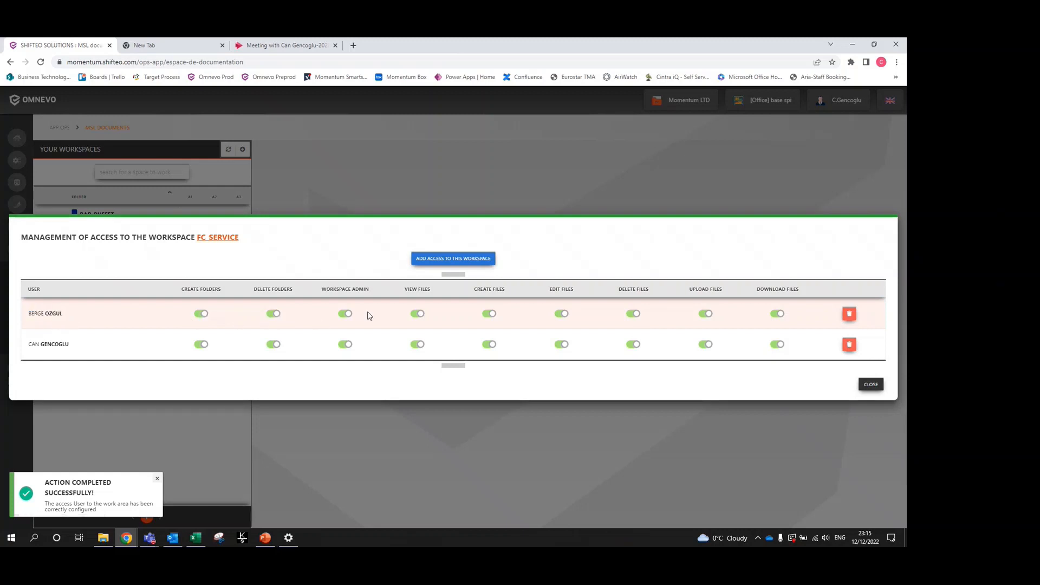
click(870, 385)
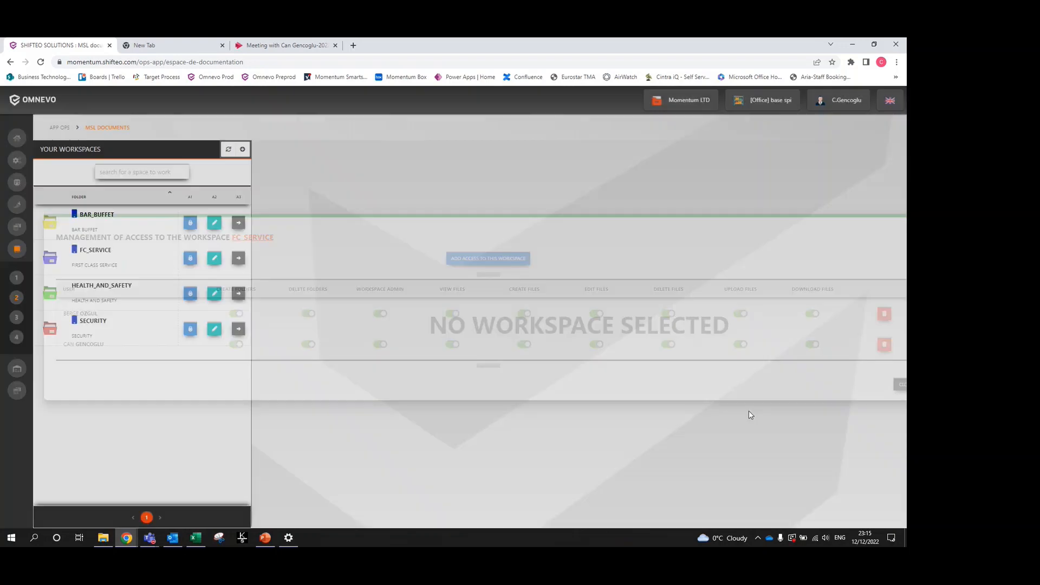
Open the FC_SERVICE workspace's documents and view the E300 BMI Backloading memo, closing the preview when done.
click(238, 258)
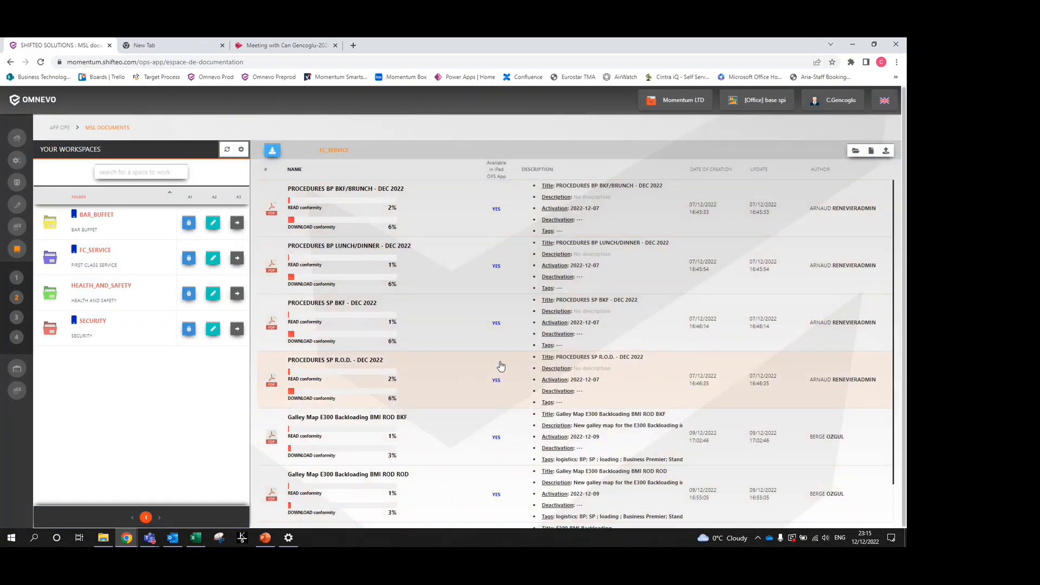
scroll(455, 374, down, 1)
right_click(453, 505)
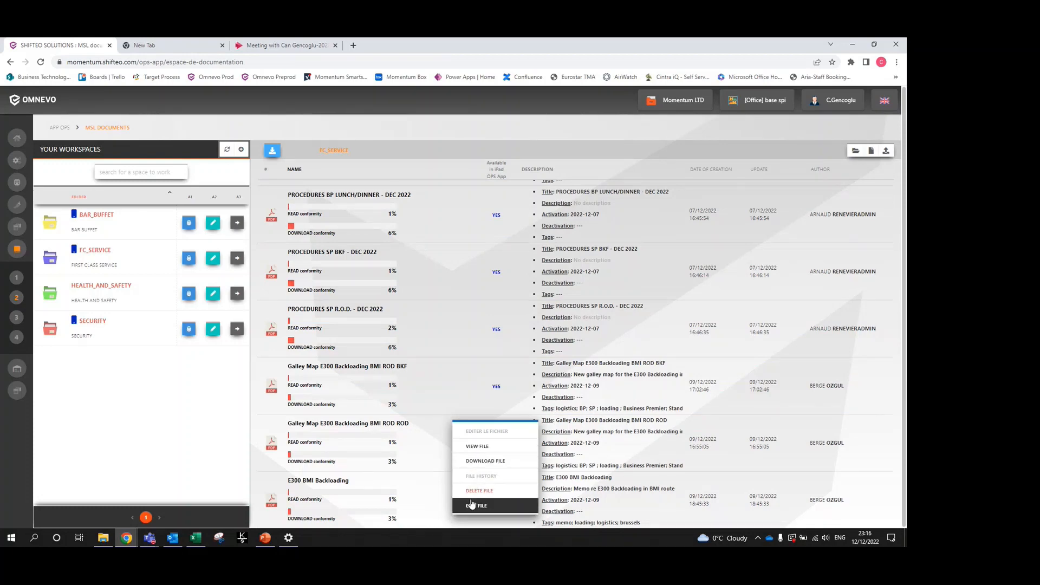
click(477, 448)
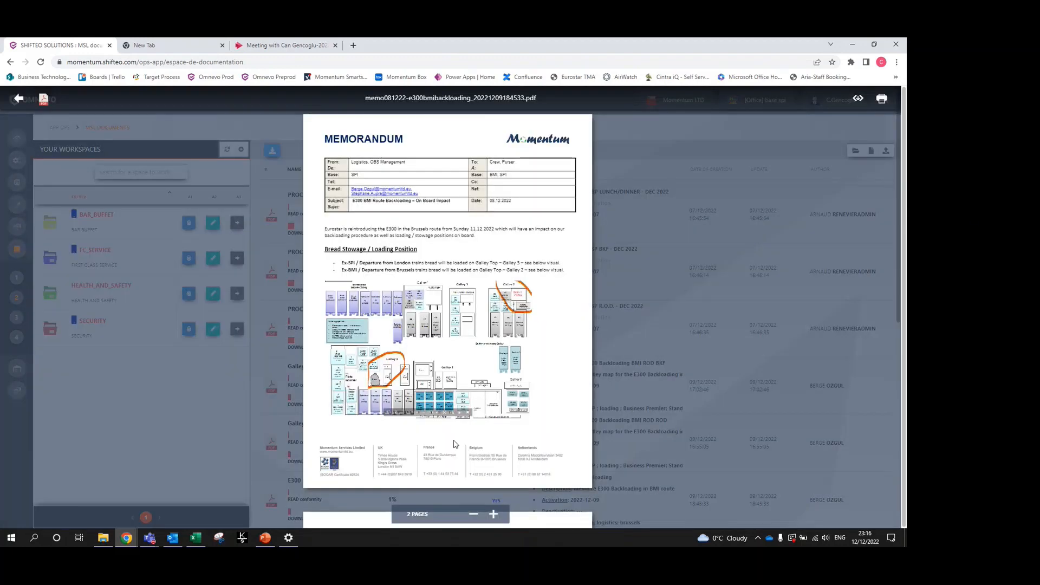
scroll(469, 439, down, 5)
scroll(466, 431, up, 5)
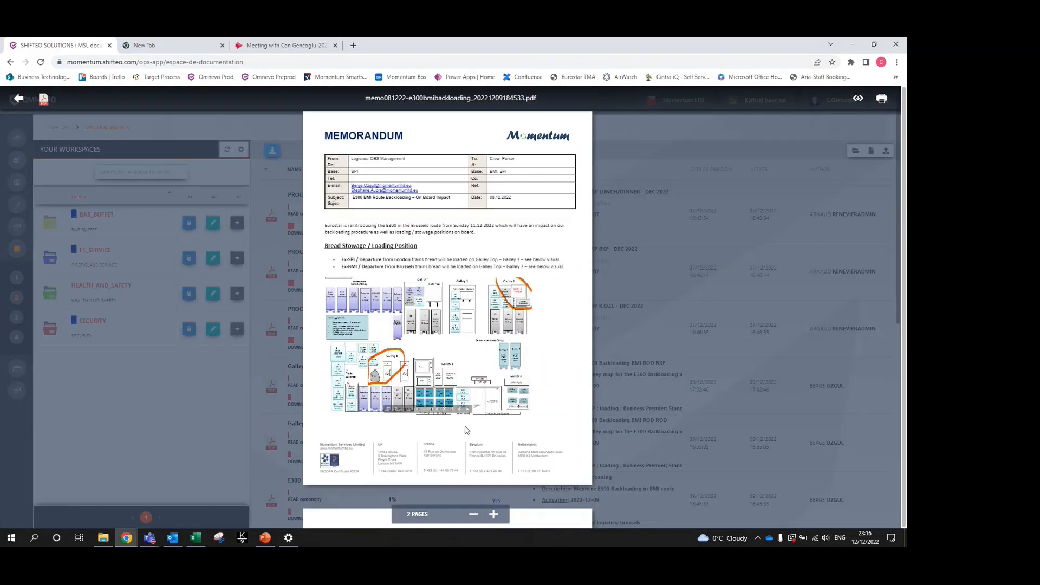
click(640, 306)
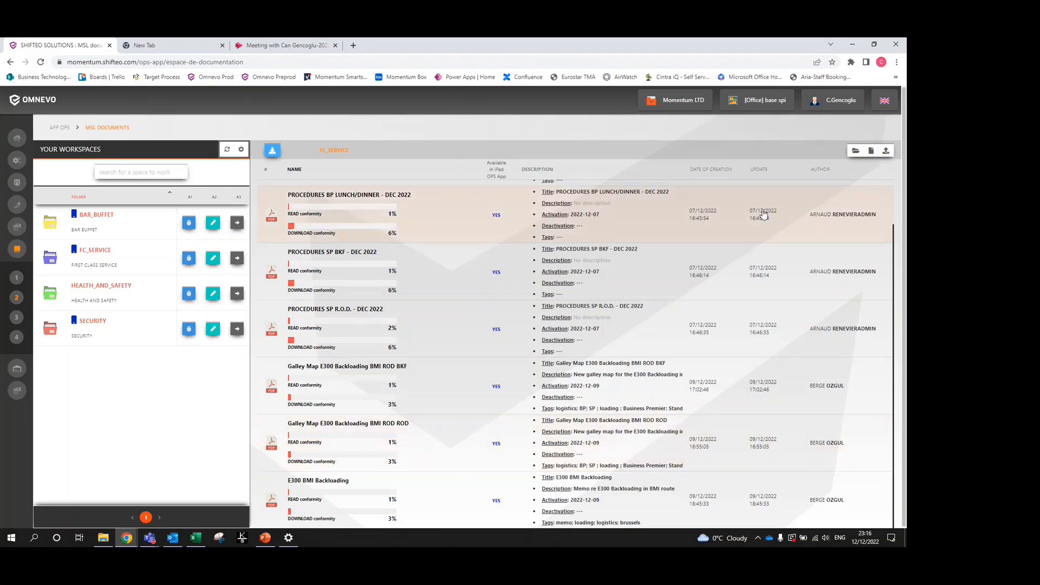
Start a file upload into FC_SERVICE and make the file available for viewing in the iPad OPS app.
click(886, 152)
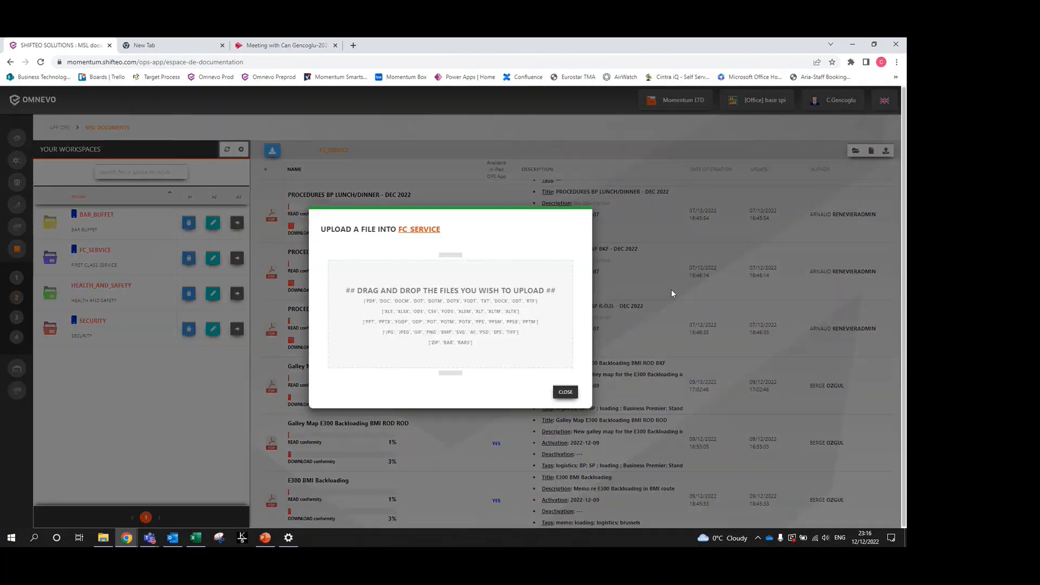
drag(337, 376, 423, 377)
click(345, 385)
drag(334, 380, 374, 379)
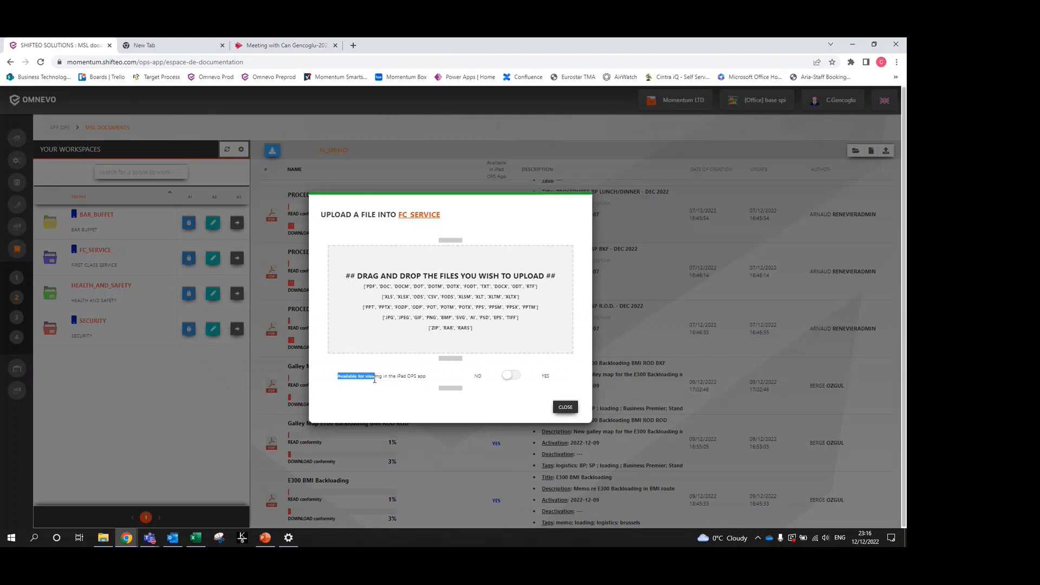
click(374, 379)
click(512, 377)
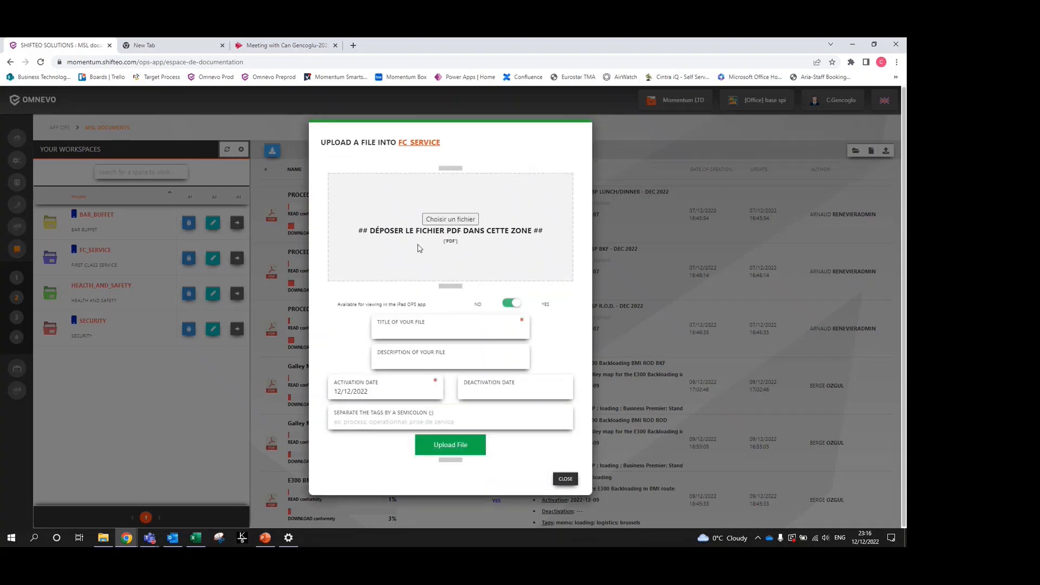
Attach Winter Gabsheet - 3 8-12.pdf from the desktop to the upload form and restore the browser to full size.
click(454, 221)
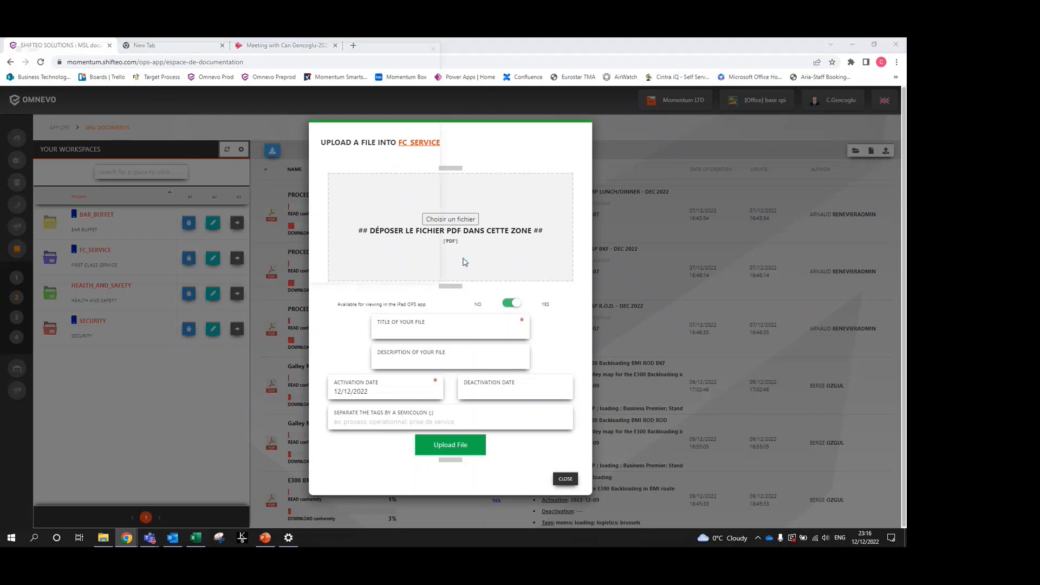
click(420, 276)
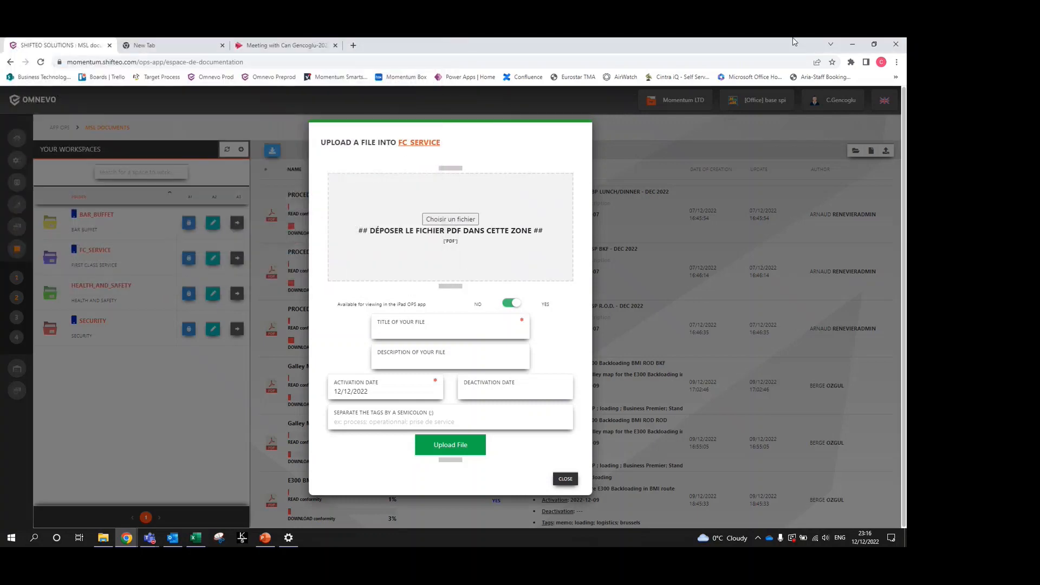
click(851, 43)
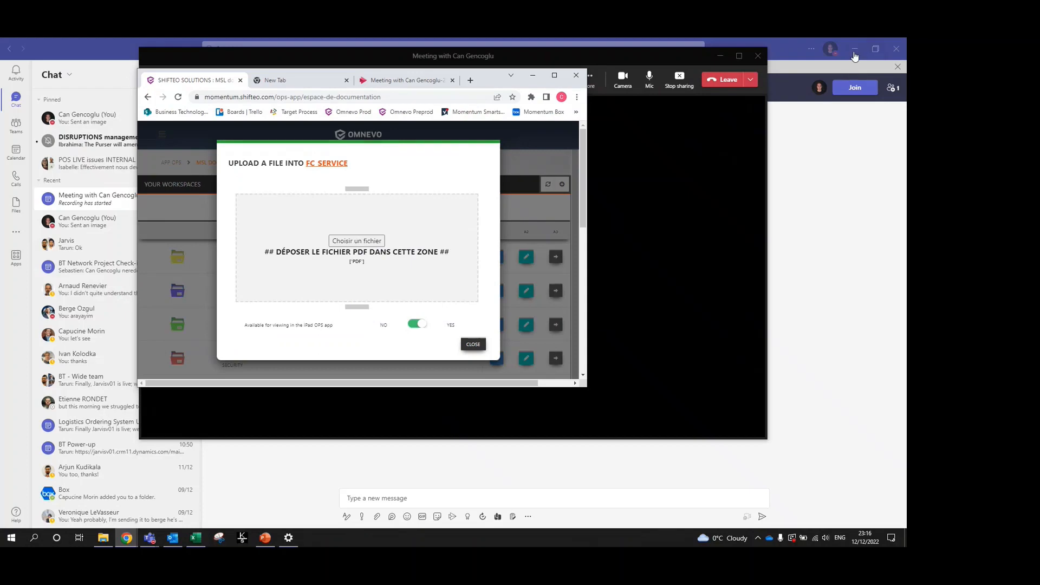
click(854, 49)
click(854, 49)
click(852, 43)
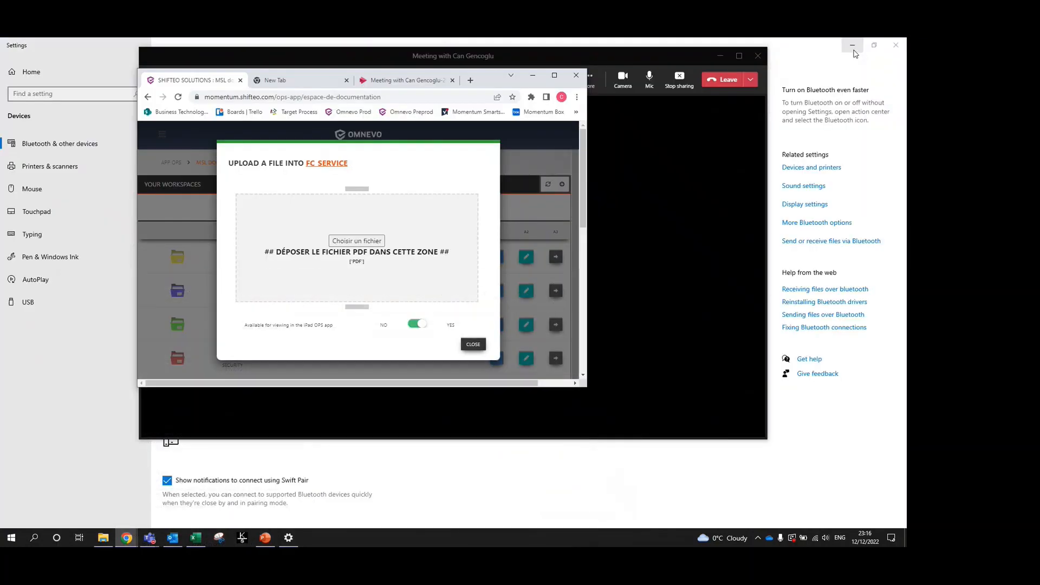
click(853, 40)
drag(789, 432, 356, 260)
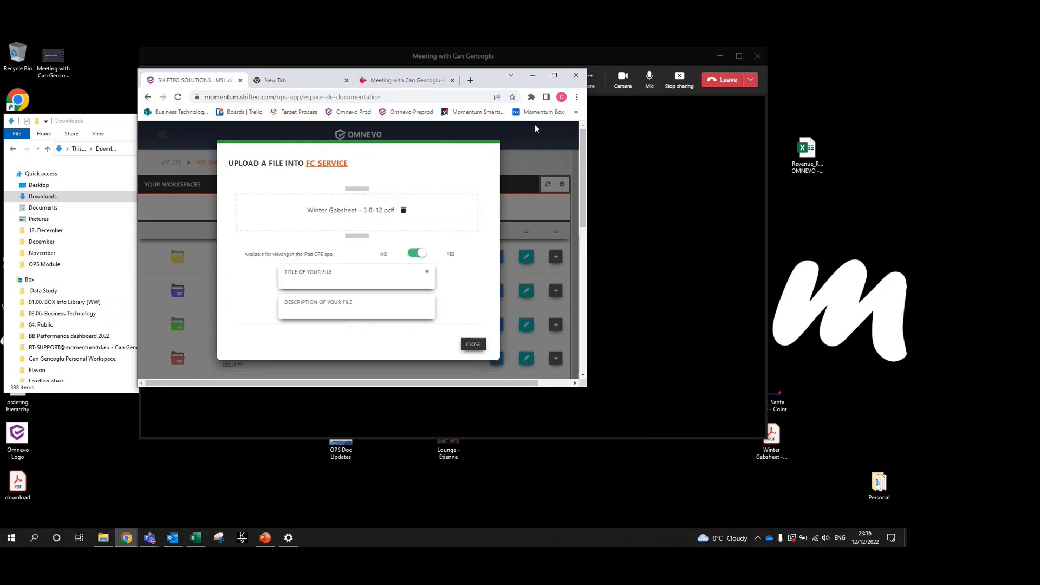
click(554, 75)
Title the file being uploaded "Winter 2022 - 3 Gabsheet 08/12".
click(428, 291)
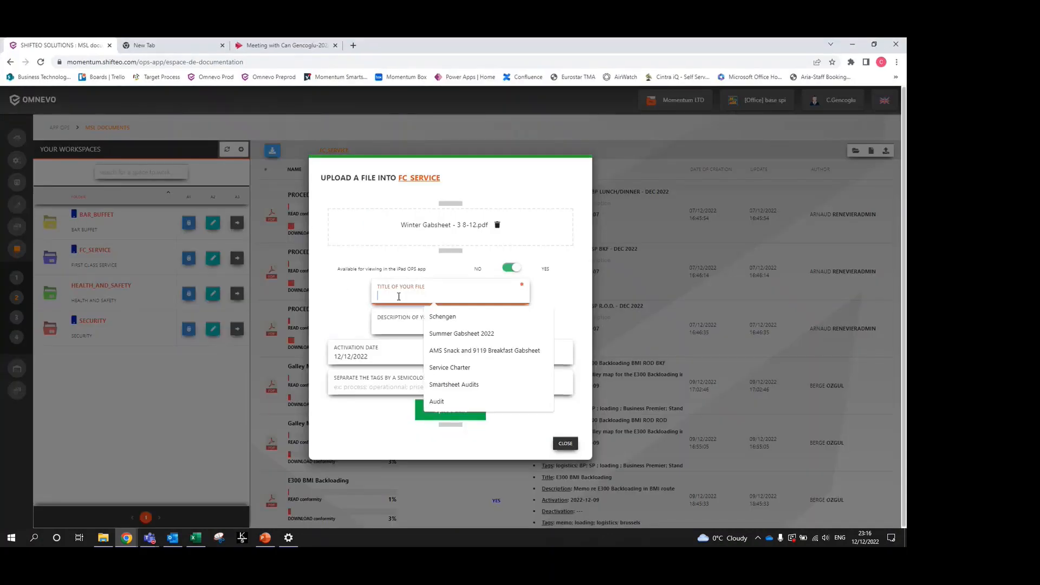
text(Womnt)
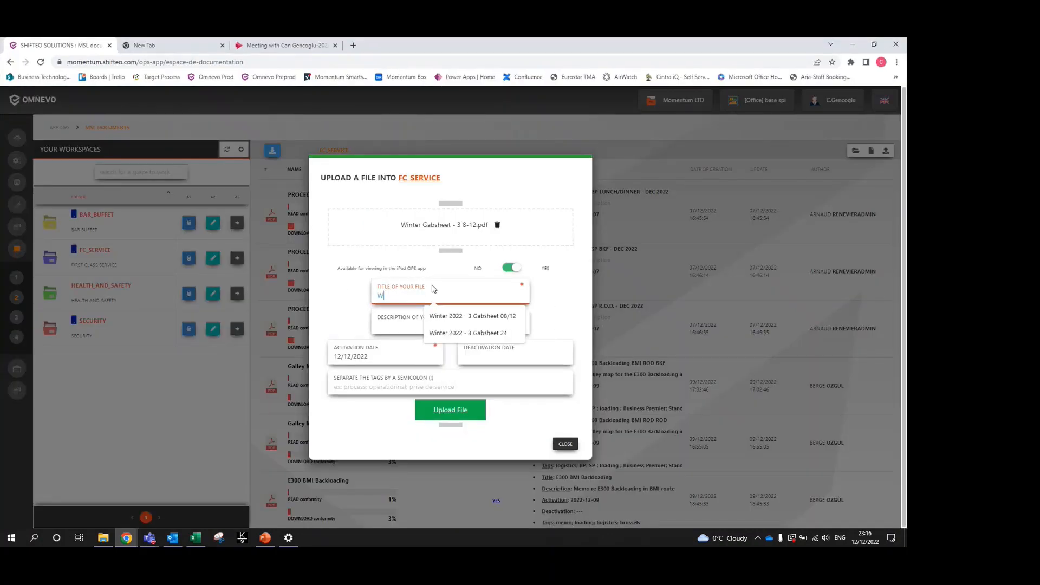
key(BackSpace)
key(BackSpace)
key(BackSpace)
text(inte)
key(Down)
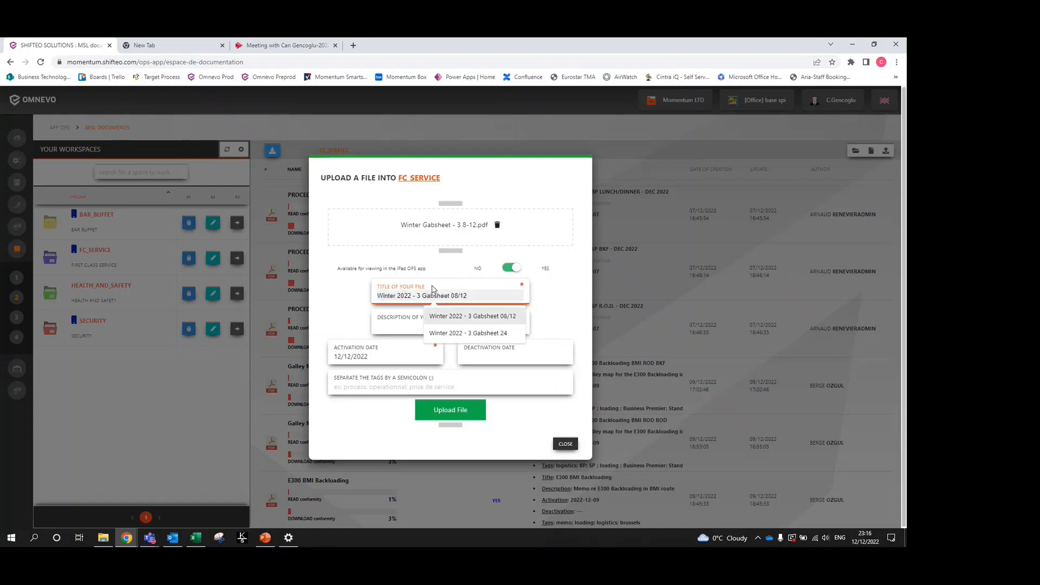
Describe the file as "Winter Gabsheet 2022" and set its deactivation date to 27/10/2023.
key(Tab)
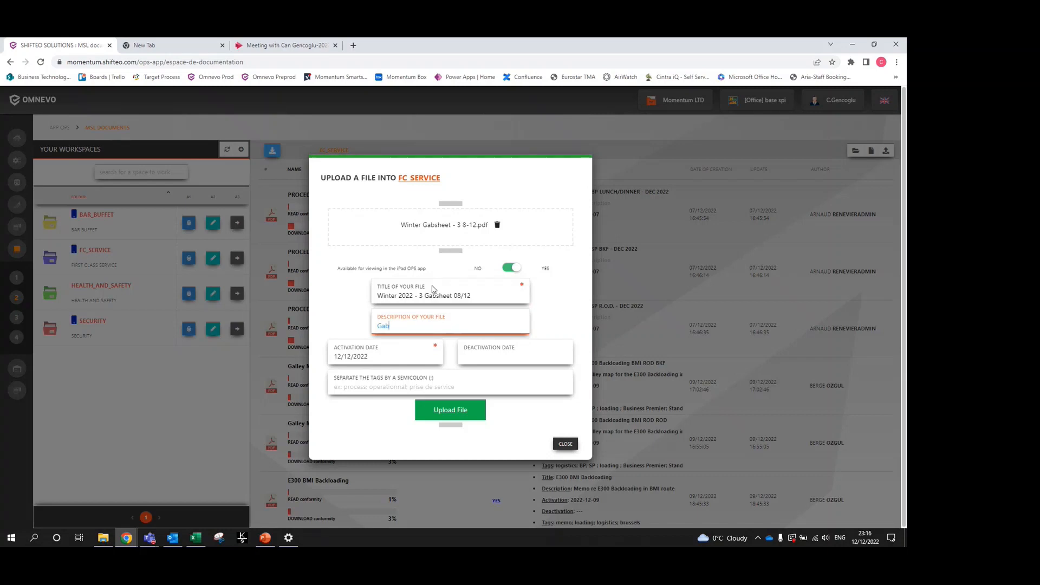
text(Gab)
key(Down)
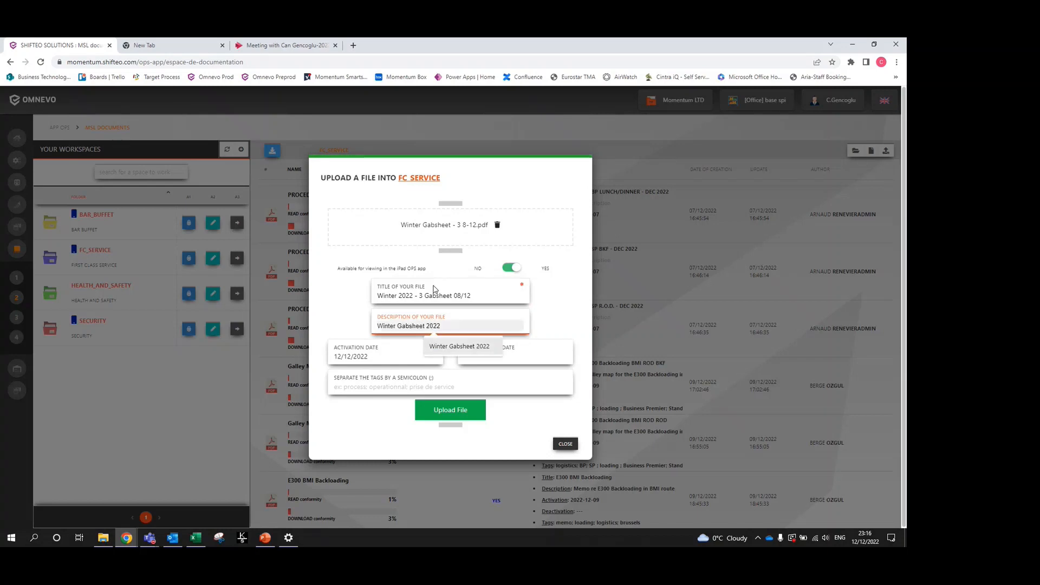
key(Tab)
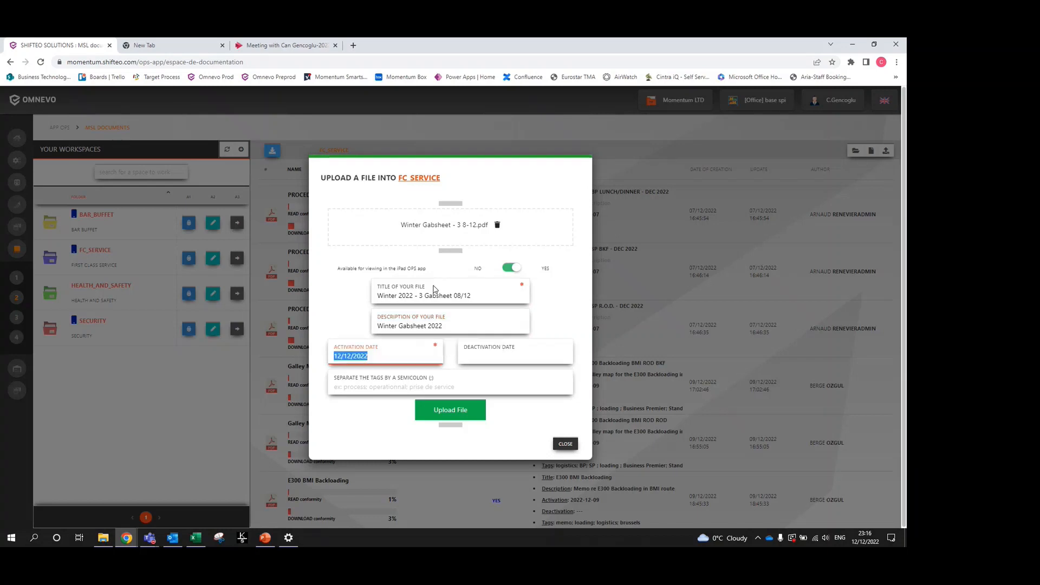
click(474, 359)
click(514, 379)
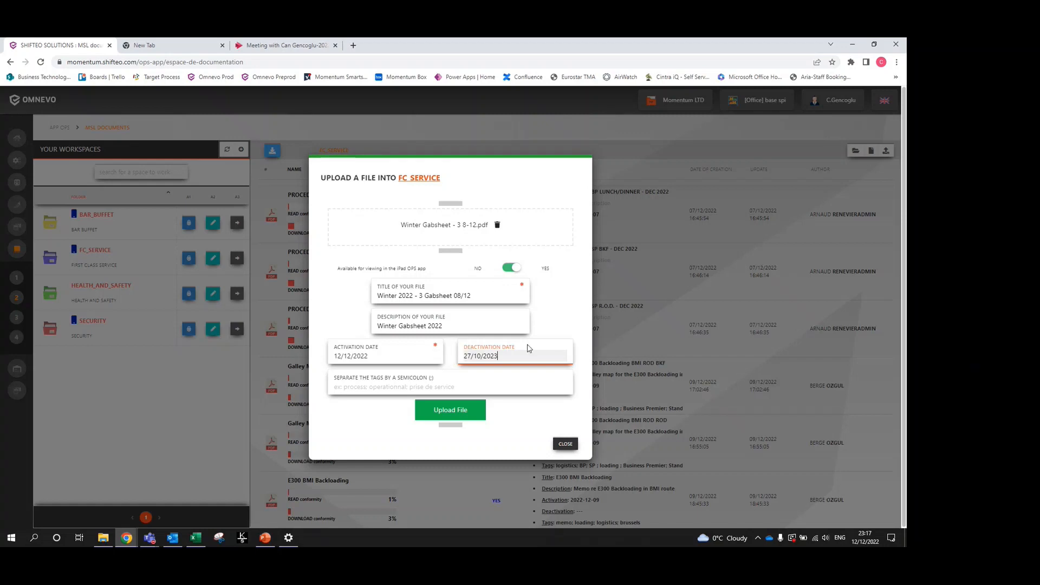
Tag the file with Gabsheets; First Class Service; BP; SP; Business Premier; Standard Premier.
click(371, 386)
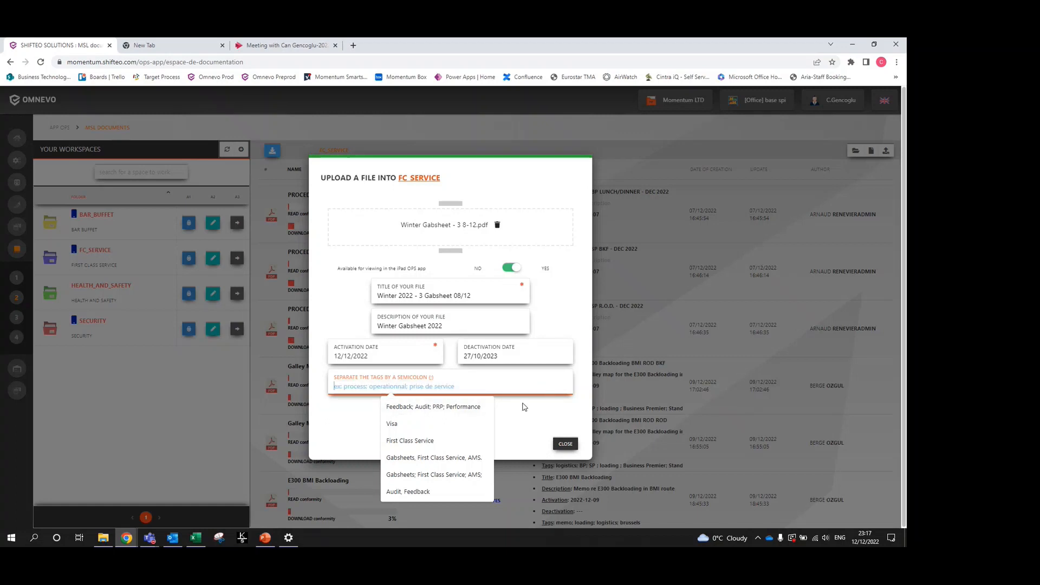
click(425, 476)
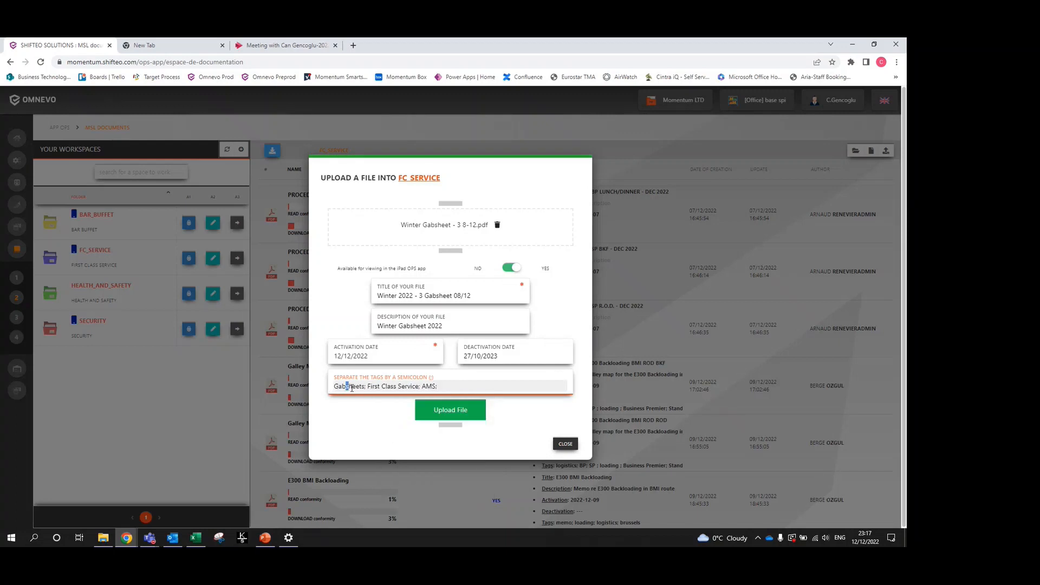
drag(438, 387, 422, 388)
text(BP; SP)
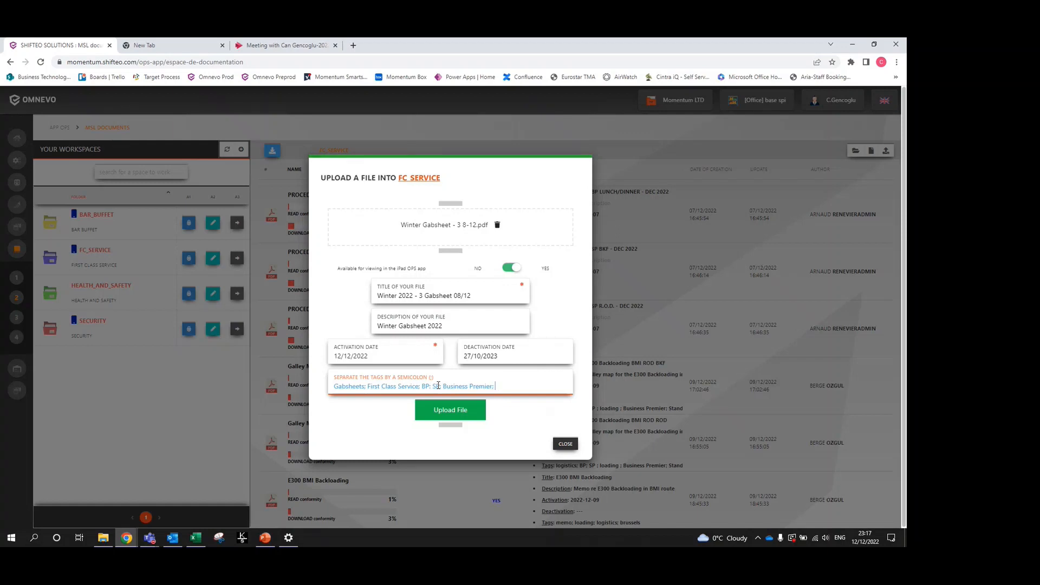
text(nadra)
Upload the file into FC_SERVICE, close the upload form and find the new gabsheet in the document list.
click(448, 411)
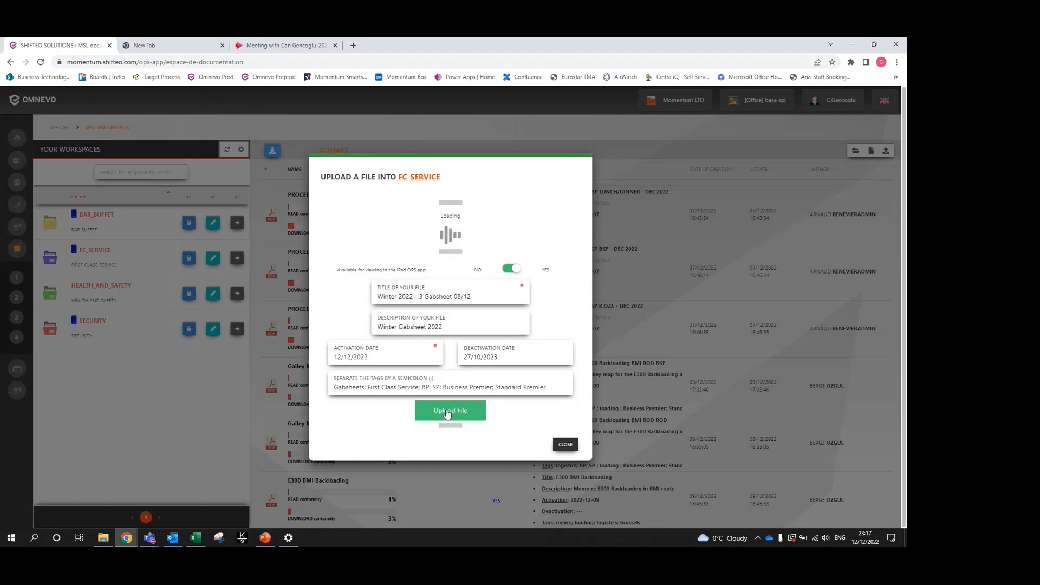
click(444, 420)
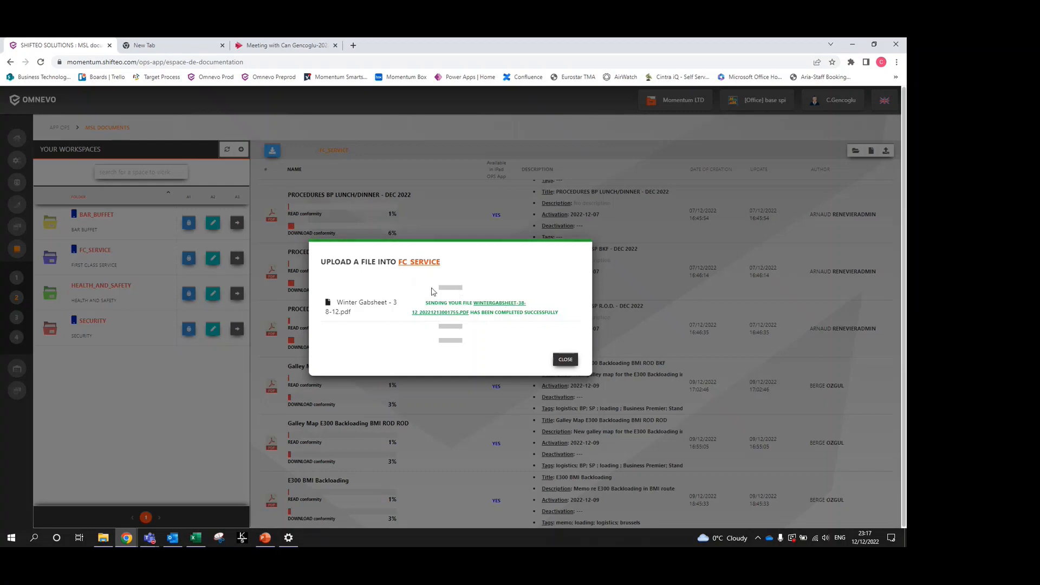
click(564, 359)
scroll(486, 453, down, 2)
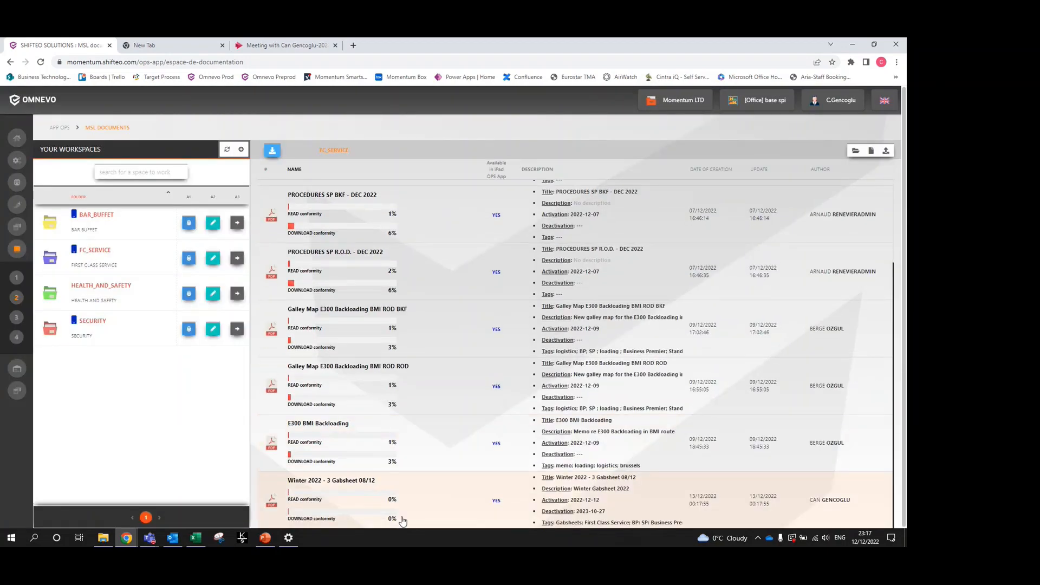